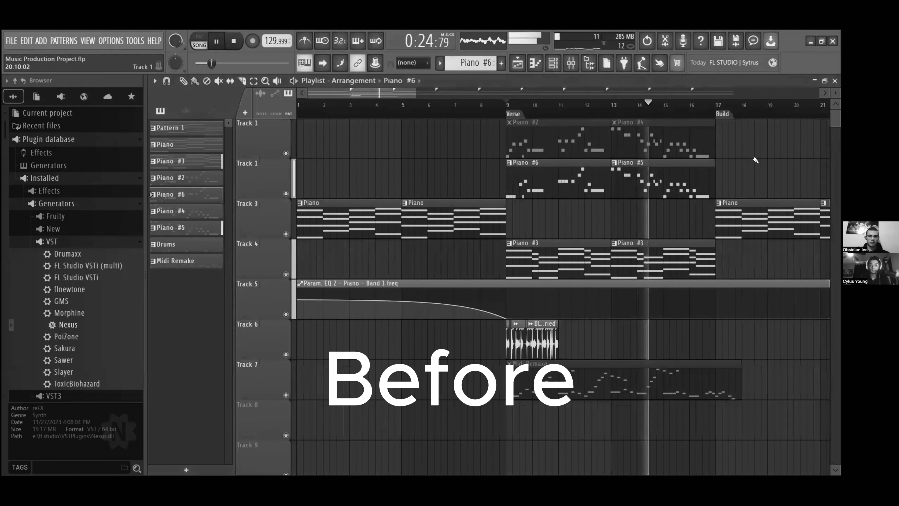
Step: Unmute the verse's Piano #6 and Piano #5 clips and play the arrangement
{"action": "key", "text": "space"}
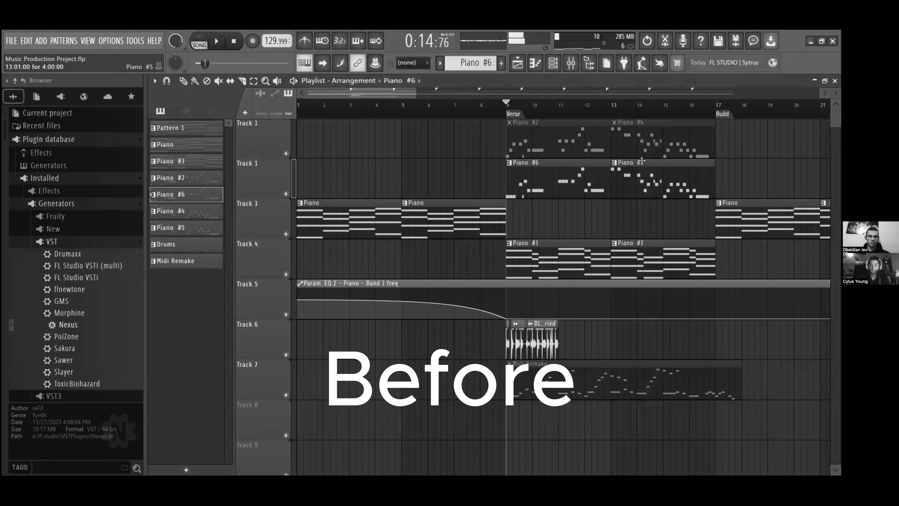
{"action": "double_click", "coordinate": [641, 161]}
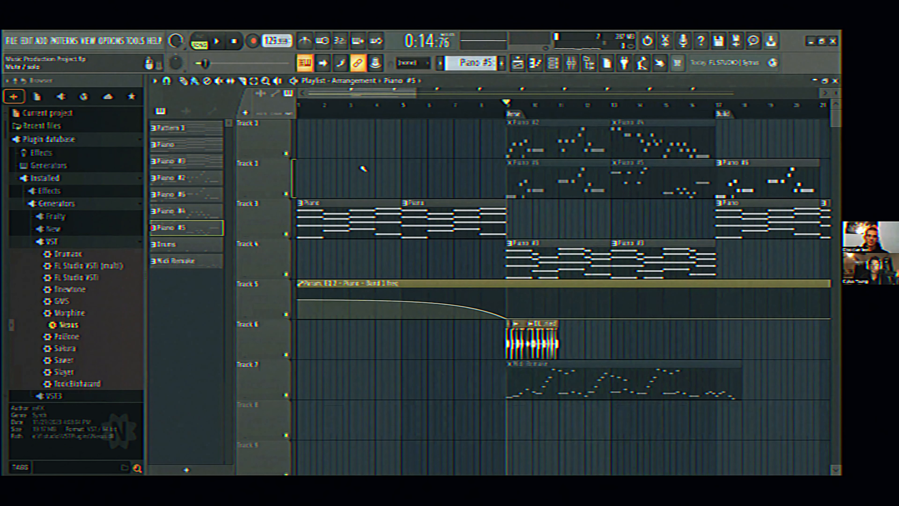
{"action": "left_click_drag", "start_coordinate": [454, 187], "coordinate": [648, 188]}
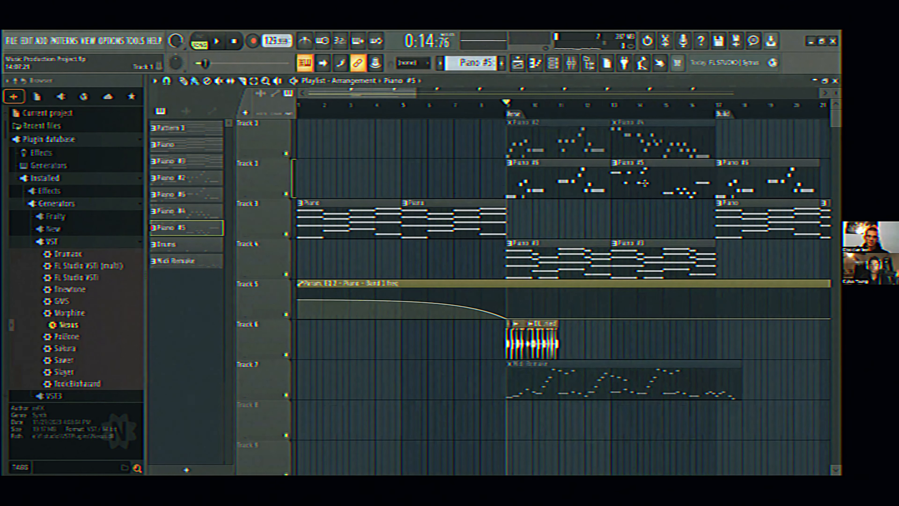
{"action": "key", "text": "space"}
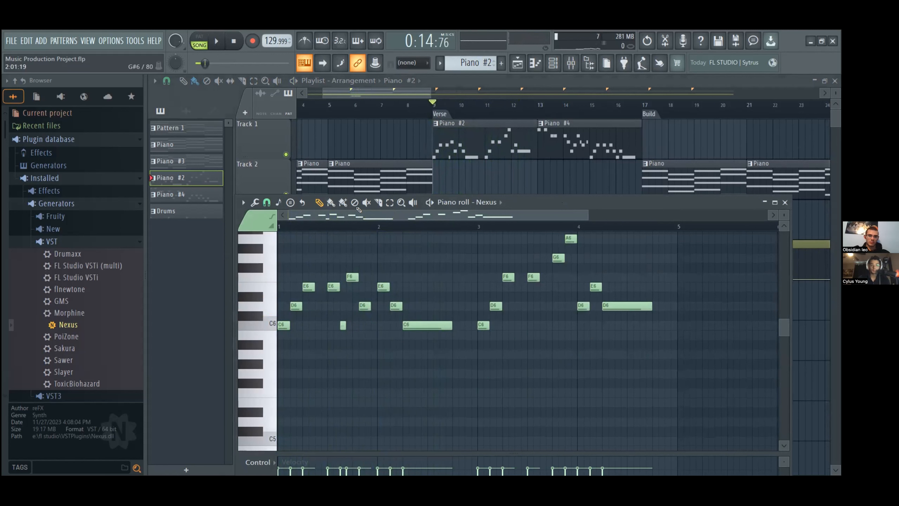
{"action": "key", "text": "ctrl+z"}
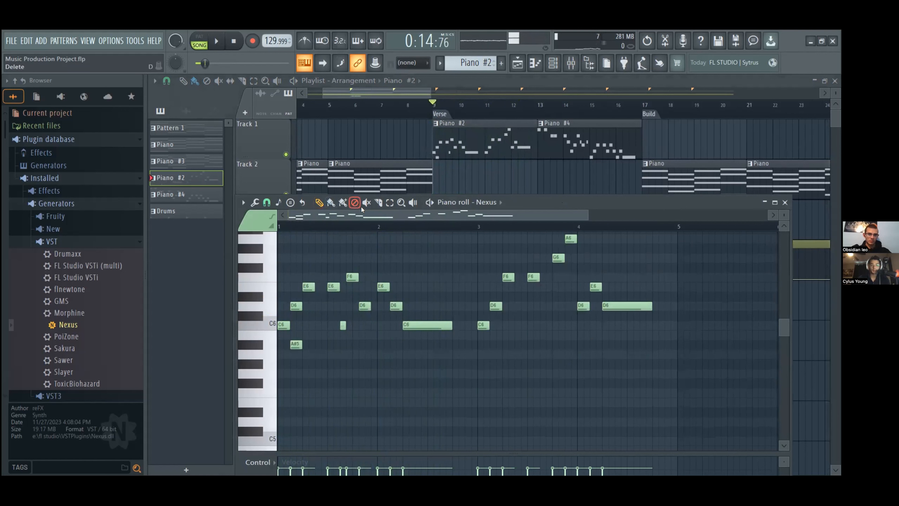
{"action": "left_click", "coordinate": [295, 343]}
{"action": "right_click", "coordinate": [296, 342]}
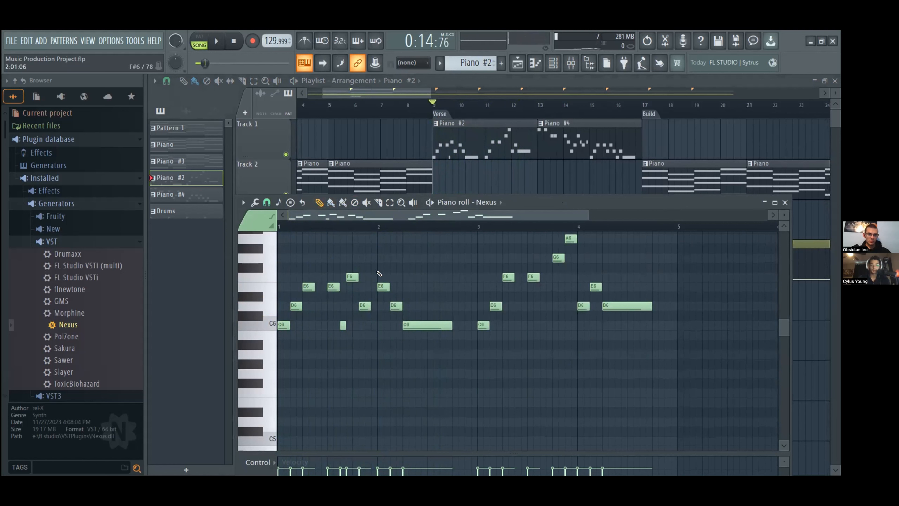
Step: Delete the E6, D6 and long C6 notes in bar 2 of the Piano #2 melody and play it back
{"action": "right_click", "coordinate": [383, 286]}
{"action": "right_click", "coordinate": [396, 305]}
{"action": "right_click", "coordinate": [407, 324]}
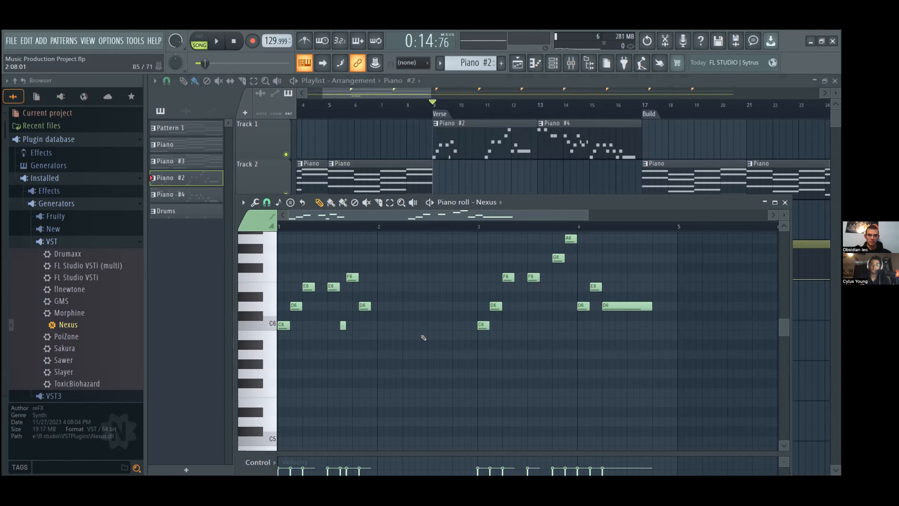
{"action": "key", "text": "space"}
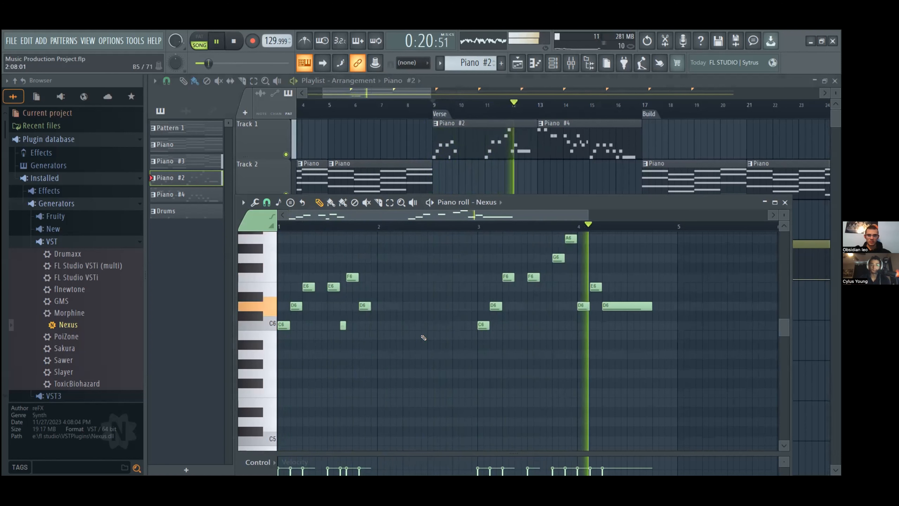
{"action": "key", "text": "space"}
{"action": "scroll", "coordinate": [470, 281], "scroll_direction": "down", "scroll_amount": 2}
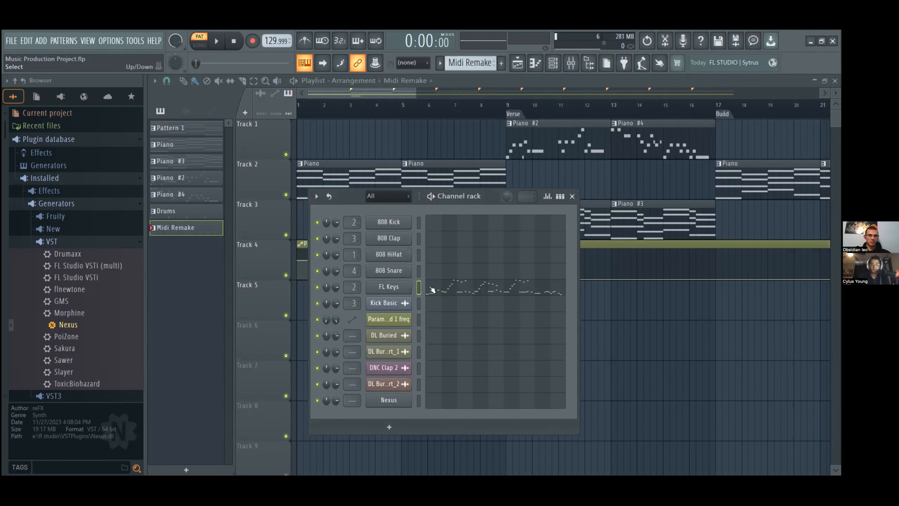
Step: Close the Channel rack and place the Midi Remake pattern on Track 6, starting at bar 9
{"action": "left_click", "coordinate": [552, 67]}
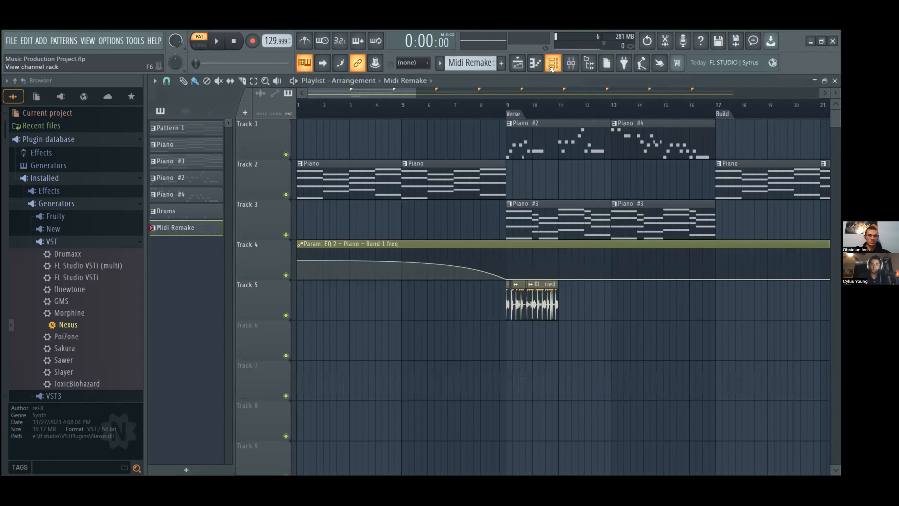
{"action": "left_click", "coordinate": [532, 324]}
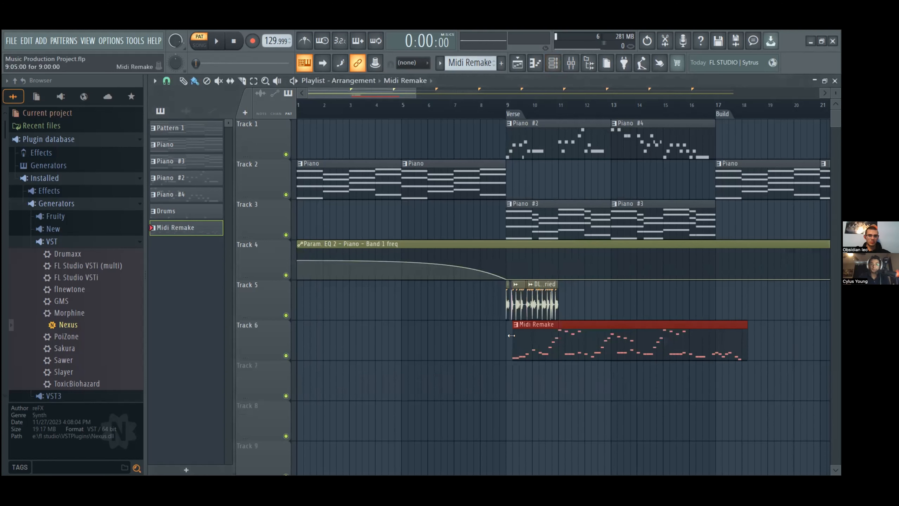
{"action": "left_click_drag", "start_coordinate": [532, 324], "coordinate": [524, 325]}
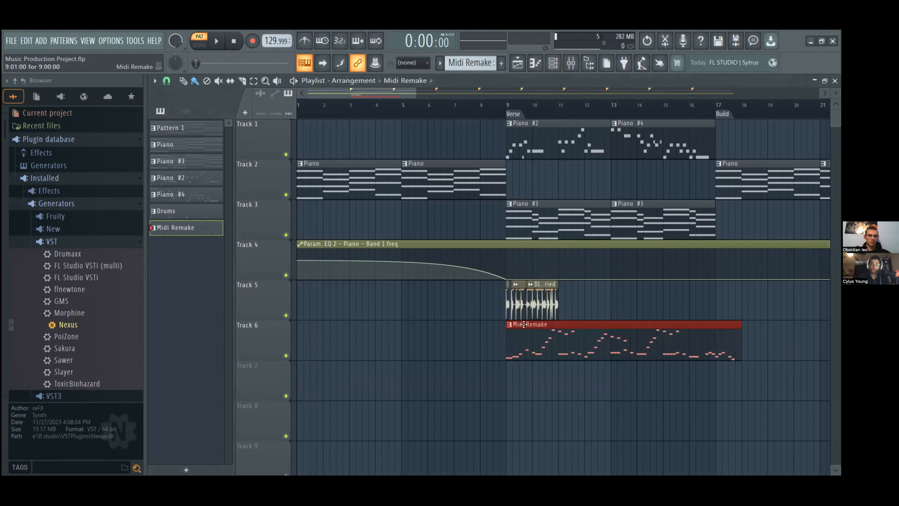
Step: Solo Track 6 and play the Midi Remake melody from the Verse marker at bar 9
{"action": "right_click", "coordinate": [286, 355]}
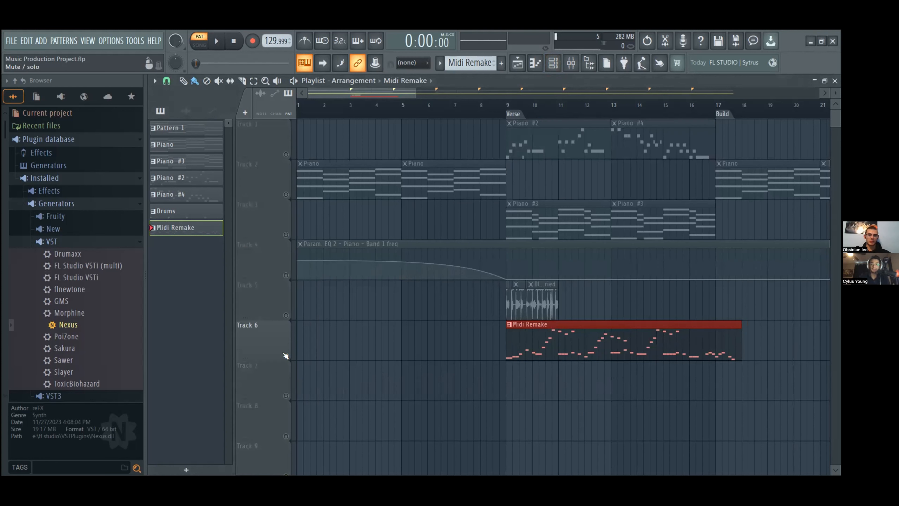
{"action": "left_click", "coordinate": [508, 104]}
{"action": "key", "text": "space"}
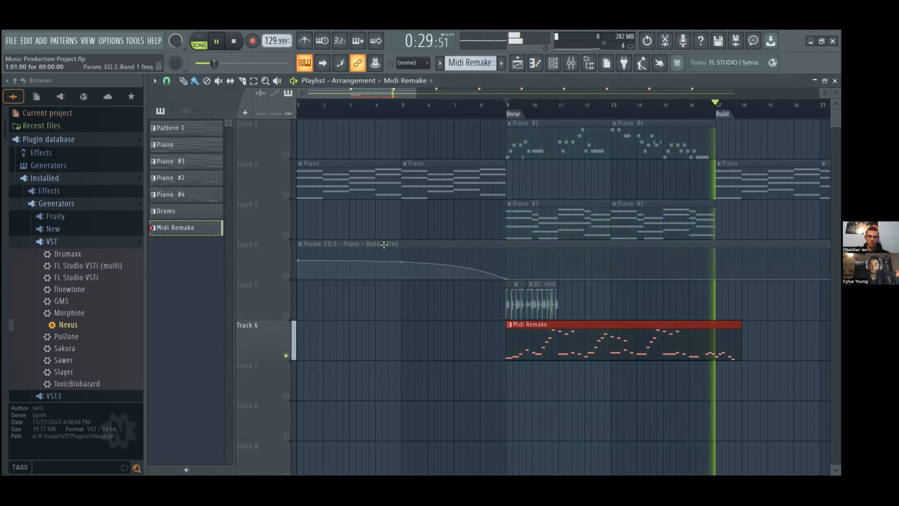
{"action": "key", "text": "space"}
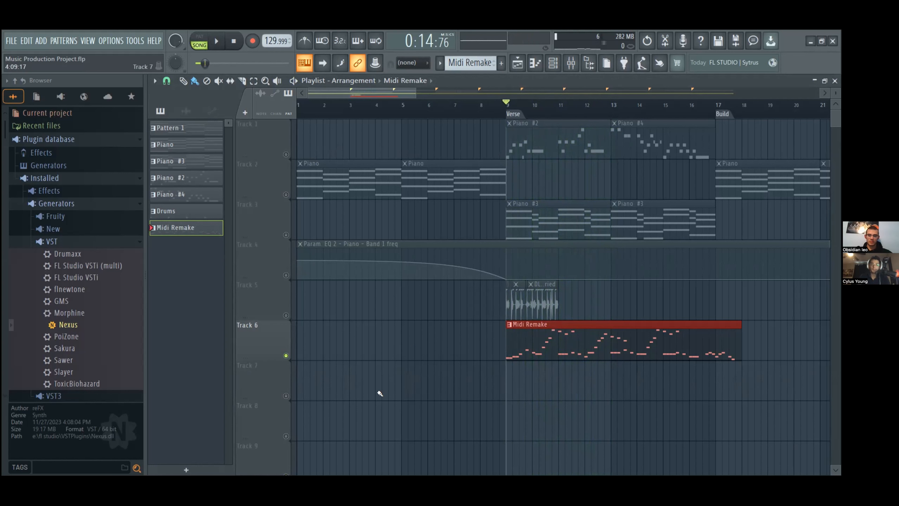
Step: Turn all playlist tracks back on and mute the Midi Remake clip
{"action": "left_click", "coordinate": [286, 356]}
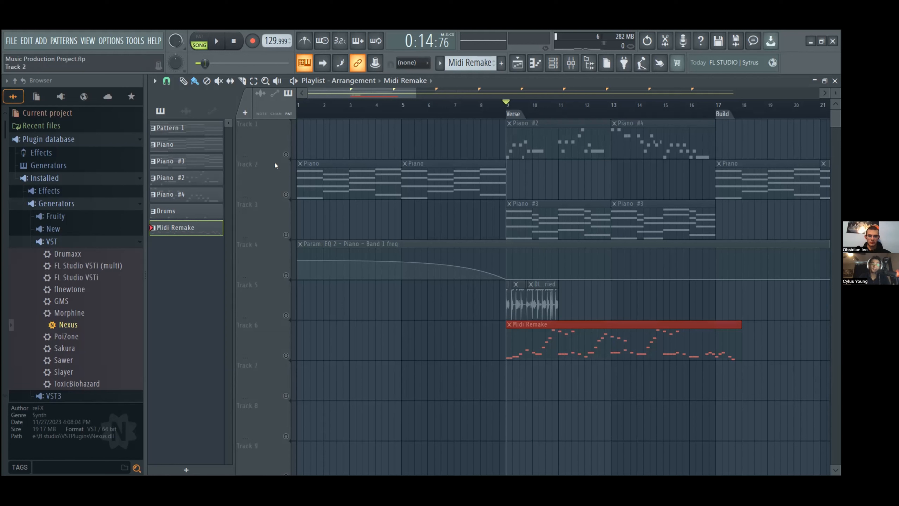
{"action": "left_click", "coordinate": [286, 154]}
{"action": "right_click", "coordinate": [285, 154]}
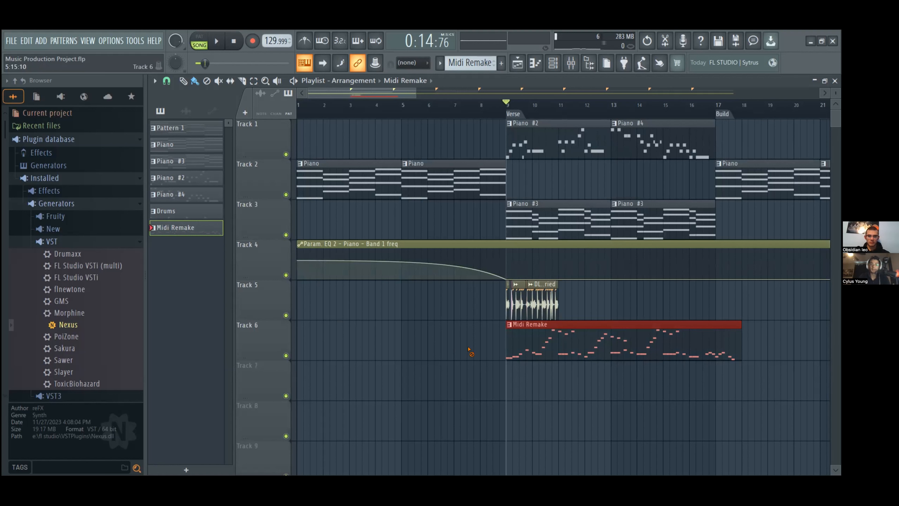
{"action": "left_click", "coordinate": [558, 396]}
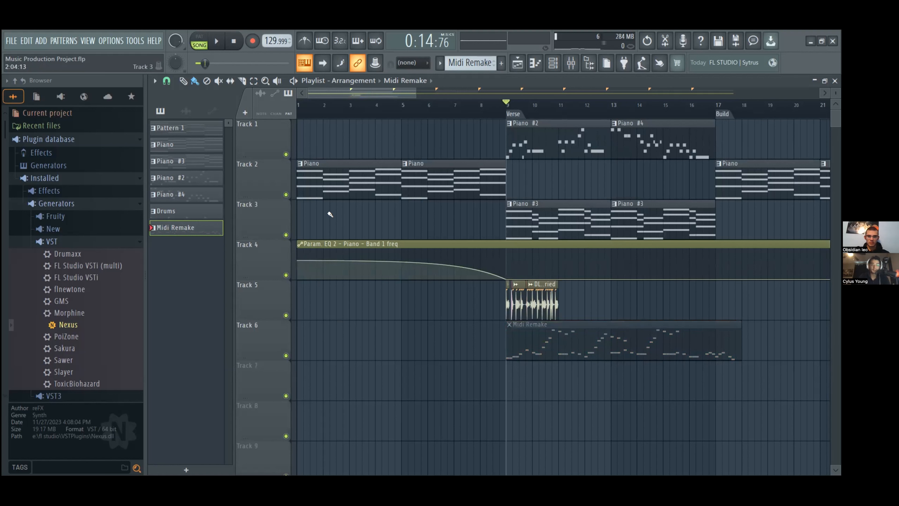
Step: Clone Track 1 with its patterns, audio clips, automations and effects, and mute the original Piano #2 and Piano #4 clips
{"action": "right_click", "coordinate": [263, 139]}
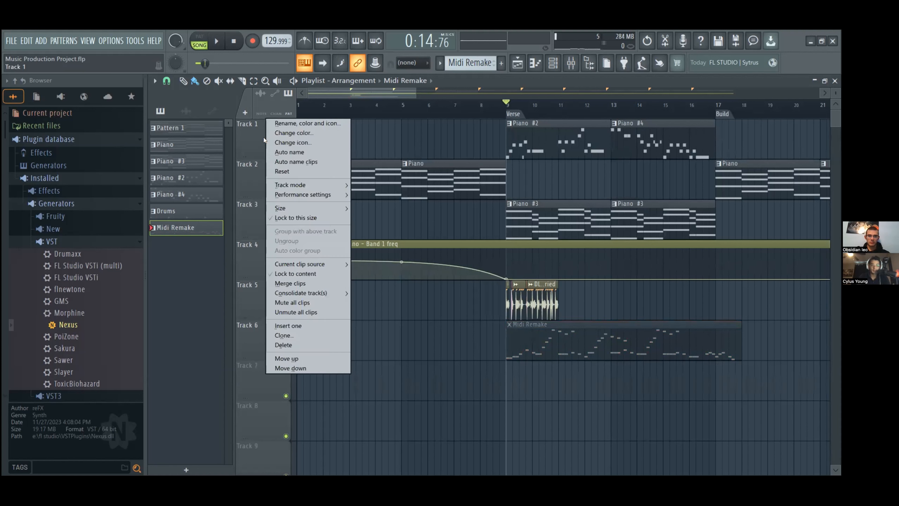
{"action": "left_click", "coordinate": [293, 333]}
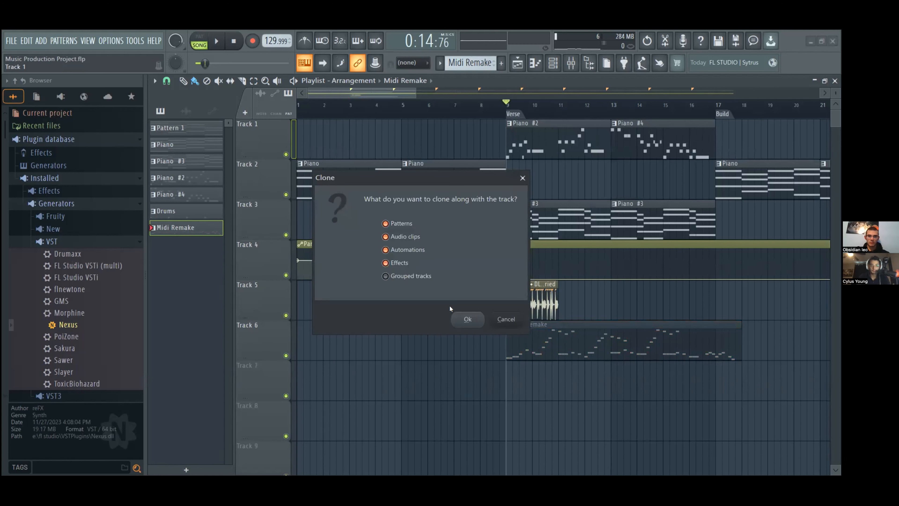
{"action": "left_click", "coordinate": [467, 320]}
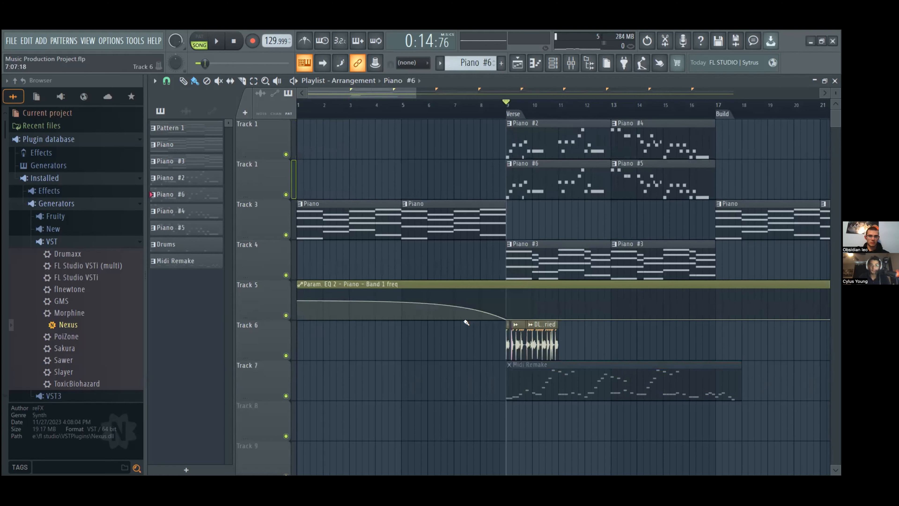
{"action": "left_click", "coordinate": [535, 145]}
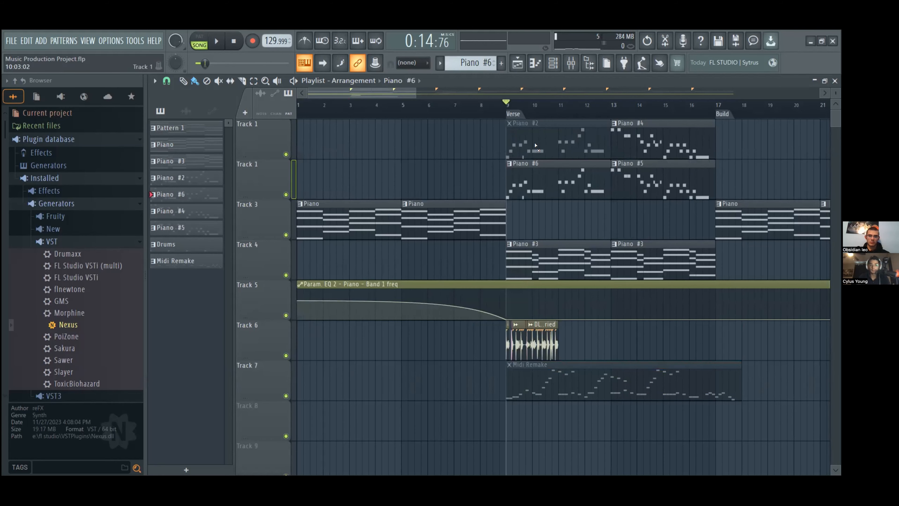
{"action": "left_click", "coordinate": [706, 145]}
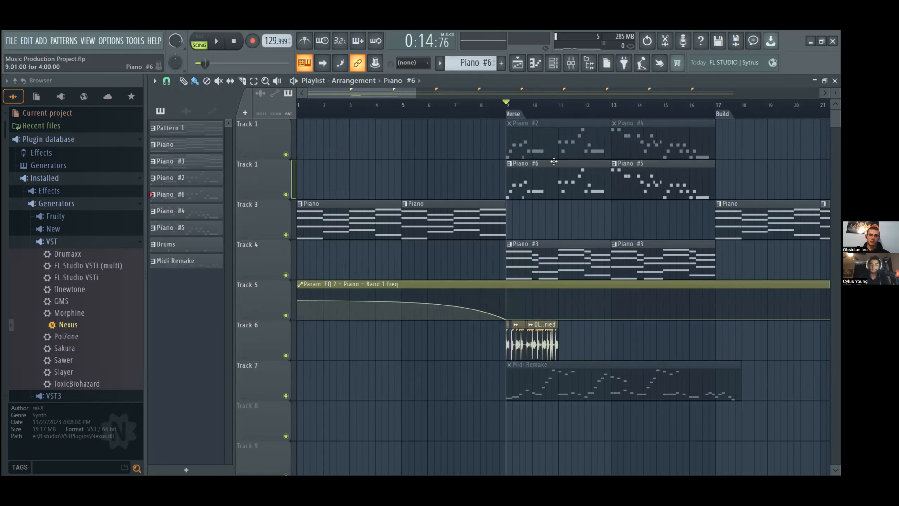
Step: Open the Piano #6 pattern in the piano roll, audition it, and lower the second note of bar 1 to C6
{"action": "double_click", "coordinate": [539, 185]}
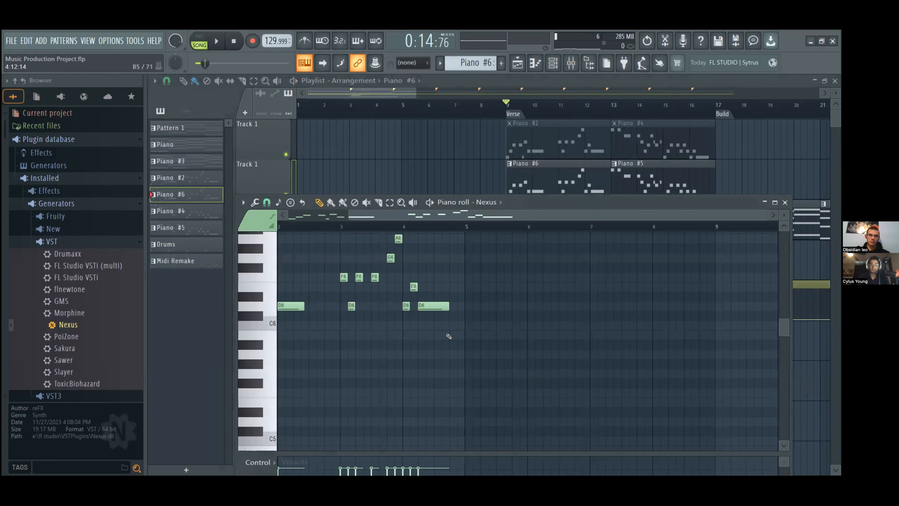
{"action": "key", "text": "space"}
{"action": "scroll", "coordinate": [391, 346], "scroll_direction": "up", "scroll_amount": 1}
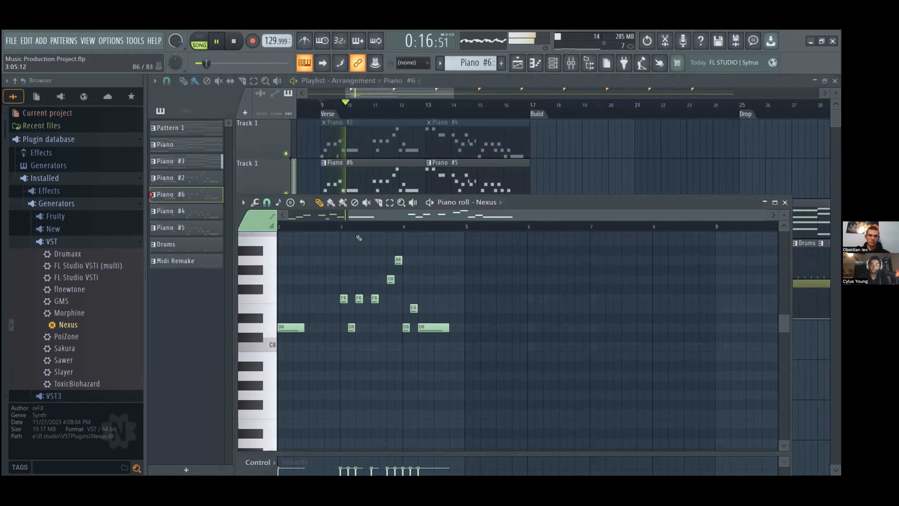
{"action": "key", "text": "space"}
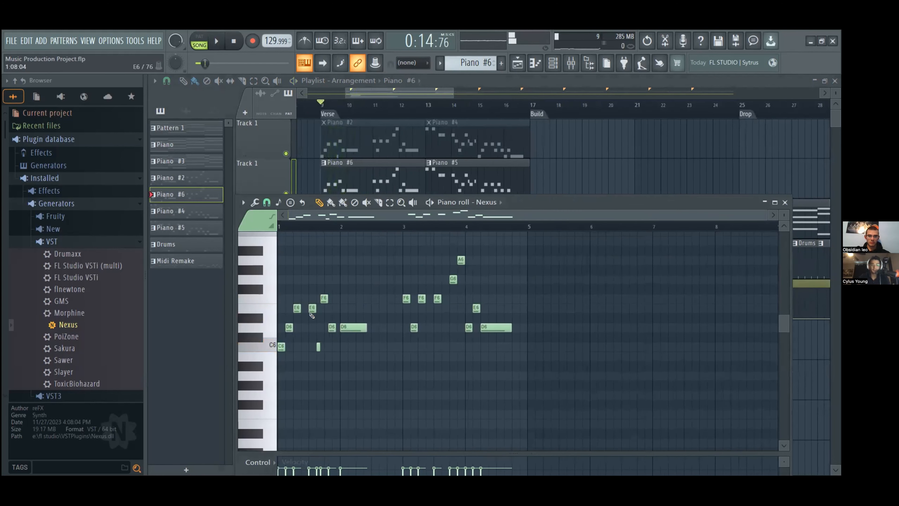
{"action": "key", "text": "Home"}
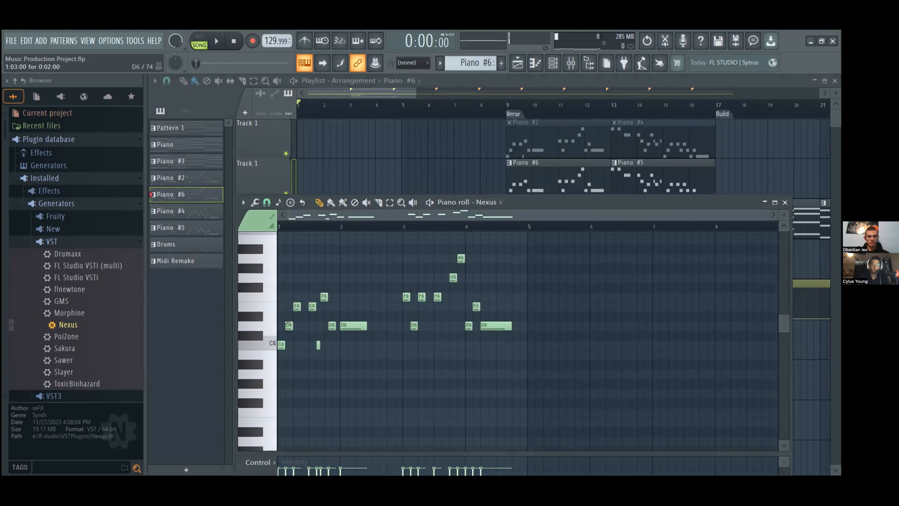
{"action": "left_click_drag", "start_coordinate": [287, 321], "coordinate": [286, 347]}
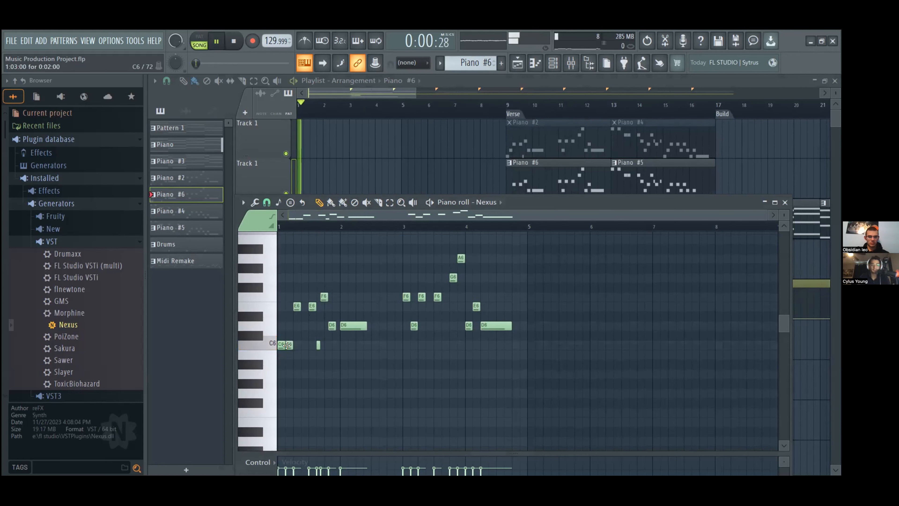
Step: Lower the third note of the Piano #6 pattern to C6 and play the verse from bar 9
{"action": "left_click", "coordinate": [510, 105]}
{"action": "double_click", "coordinate": [533, 161]}
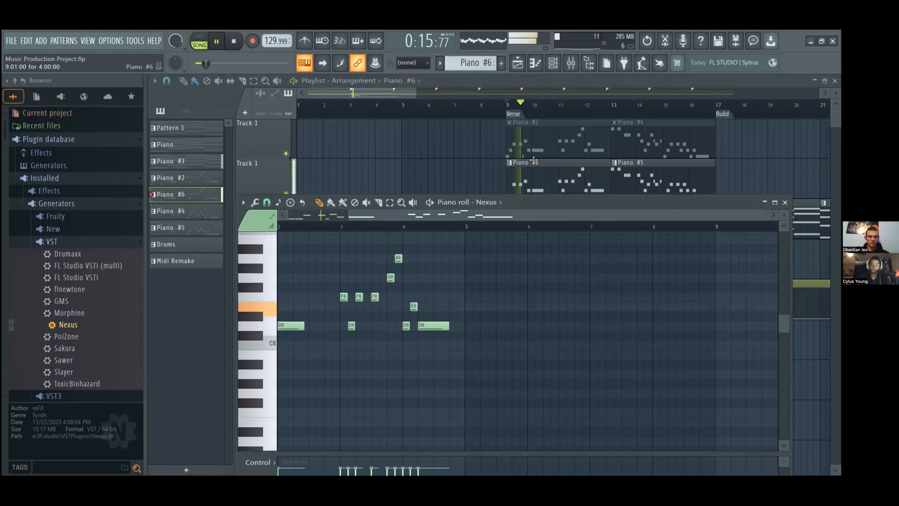
{"action": "key", "text": "space"}
{"action": "left_click_drag", "start_coordinate": [372, 216], "coordinate": [273, 217]}
{"action": "left_click_drag", "start_coordinate": [294, 304], "coordinate": [293, 344]}
{"action": "key", "text": "space"}
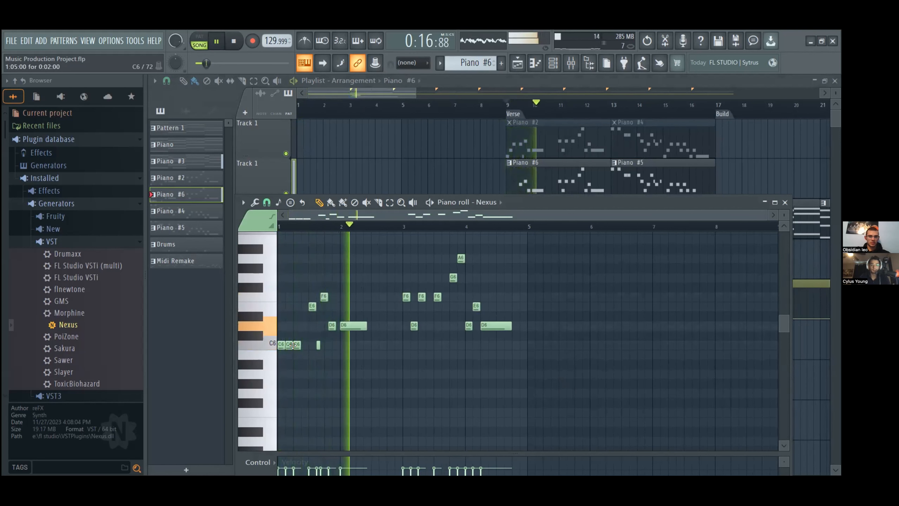
{"action": "key", "text": "space"}
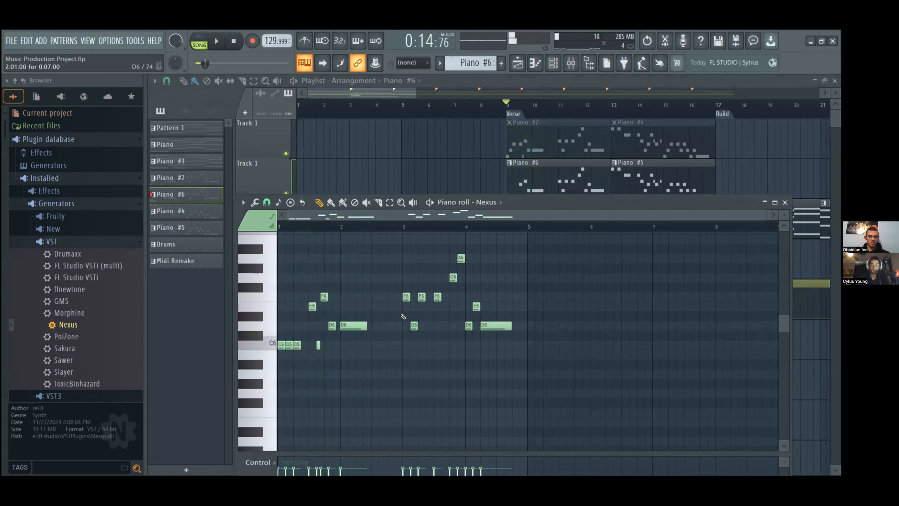
Step: Raise the second note of bar 3 in Piano #6 to F6 and play the verse again
{"action": "key", "text": "space"}
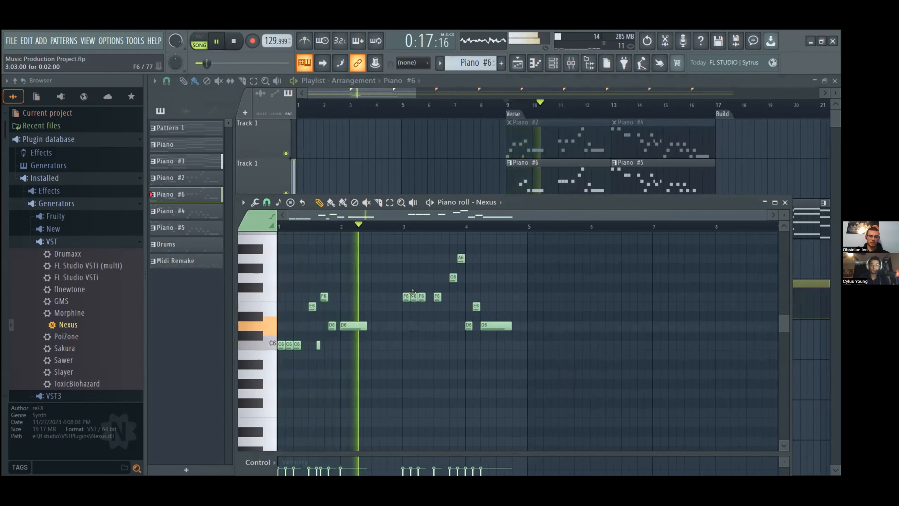
{"action": "key", "text": "space"}
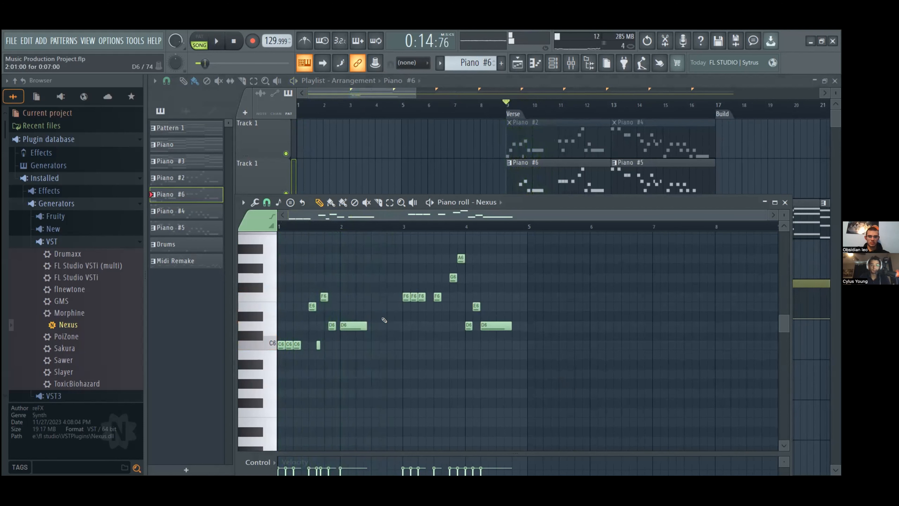
{"action": "key", "text": "space"}
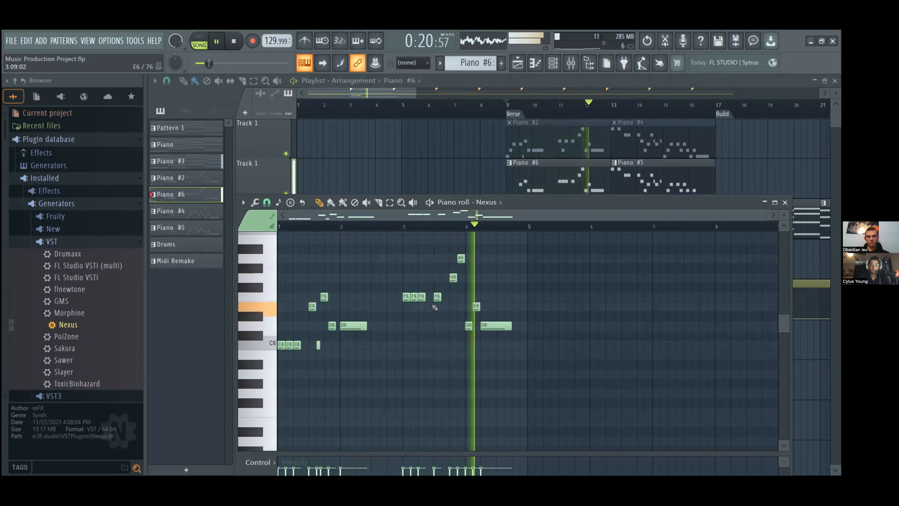
{"action": "key", "text": "space"}
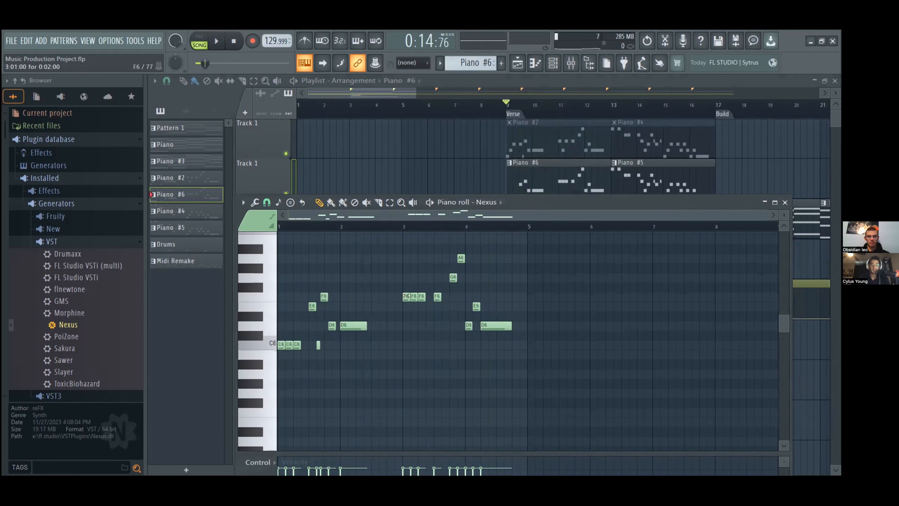
Step: Lower the velocities of the first two notes of bar 1 and the first three of bar 3 in Piano #6 to about 66%
{"action": "left_click_drag", "start_coordinate": [535, 199], "coordinate": [559, 155]}
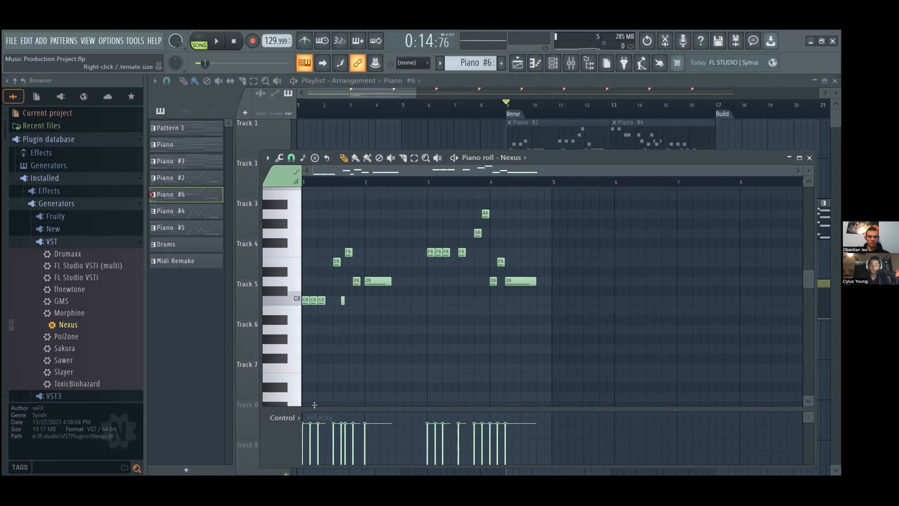
{"action": "left_click_drag", "start_coordinate": [315, 405], "coordinate": [321, 352]}
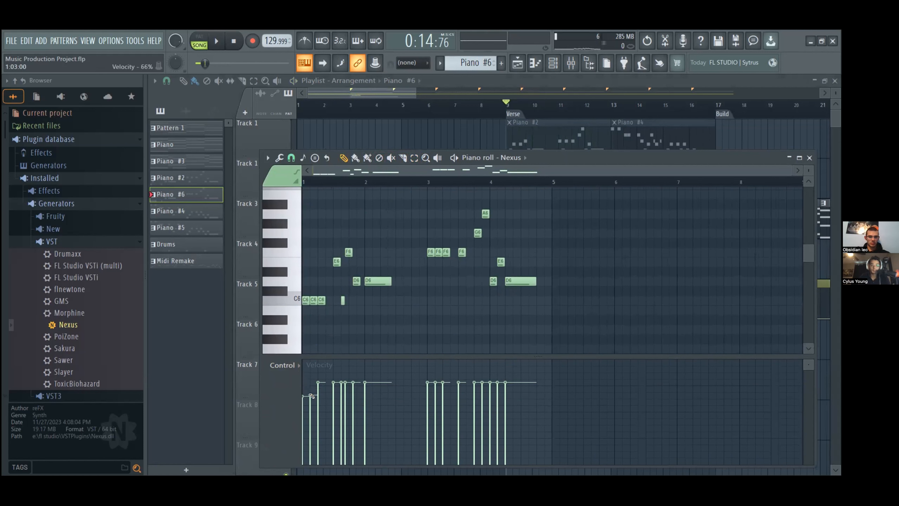
{"action": "key", "text": "space"}
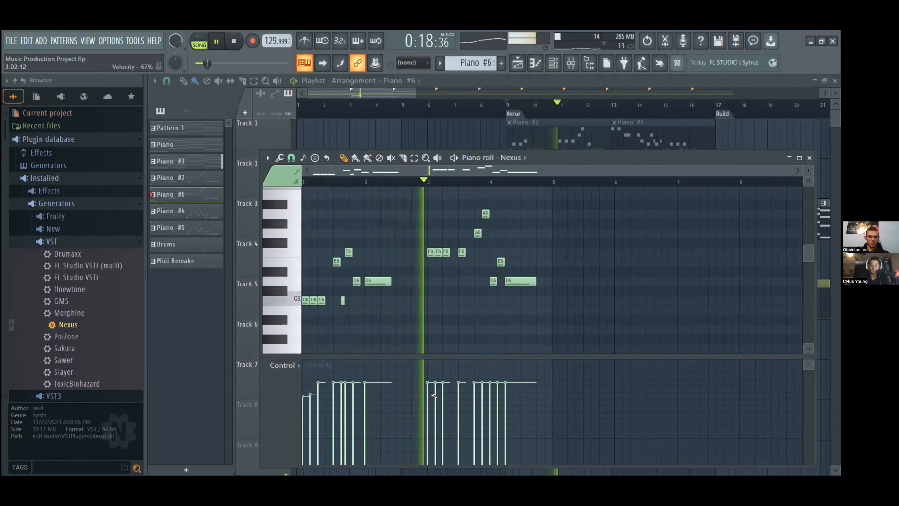
{"action": "key", "text": "space"}
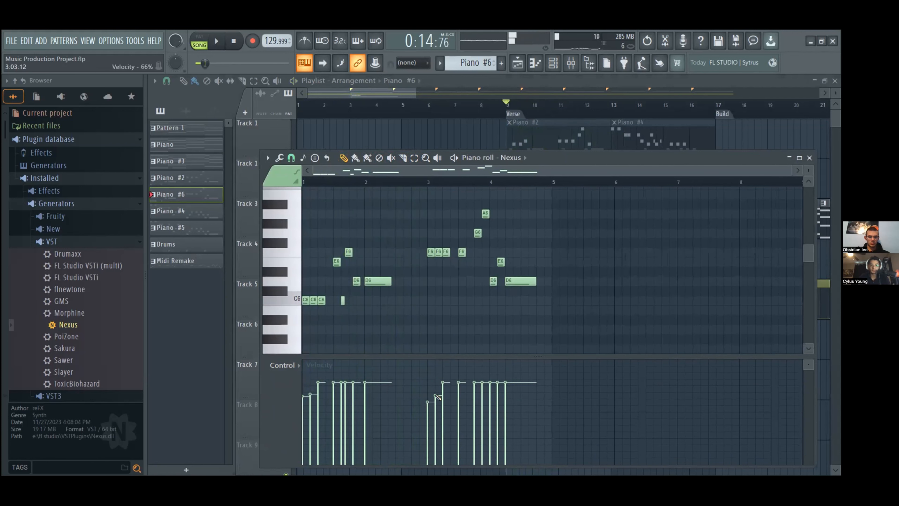
{"action": "key", "text": "space"}
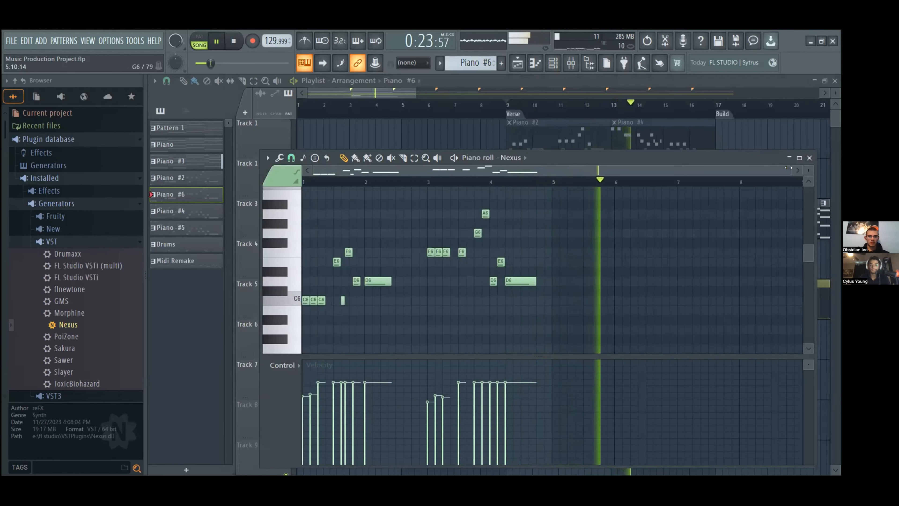
Step: Open the Piano #5 pattern, change its opening to three repeated C7 notes, and clear the run after the first G6 of bar 2
{"action": "left_click", "coordinate": [809, 157]}
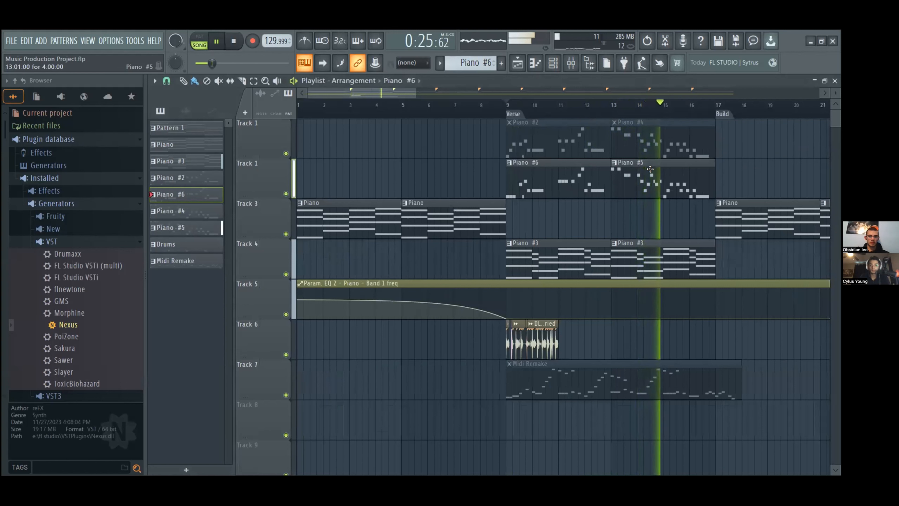
{"action": "key", "text": "space"}
{"action": "left_click", "coordinate": [639, 161]}
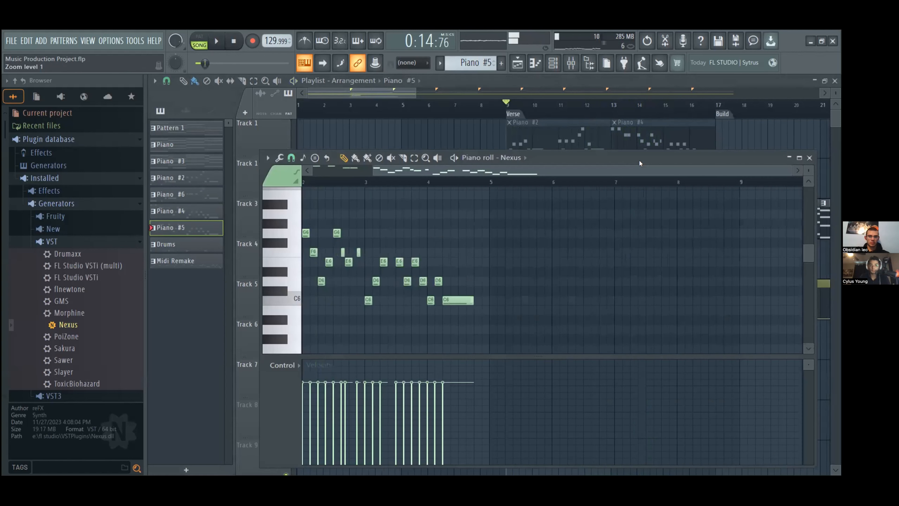
{"action": "key", "text": "space"}
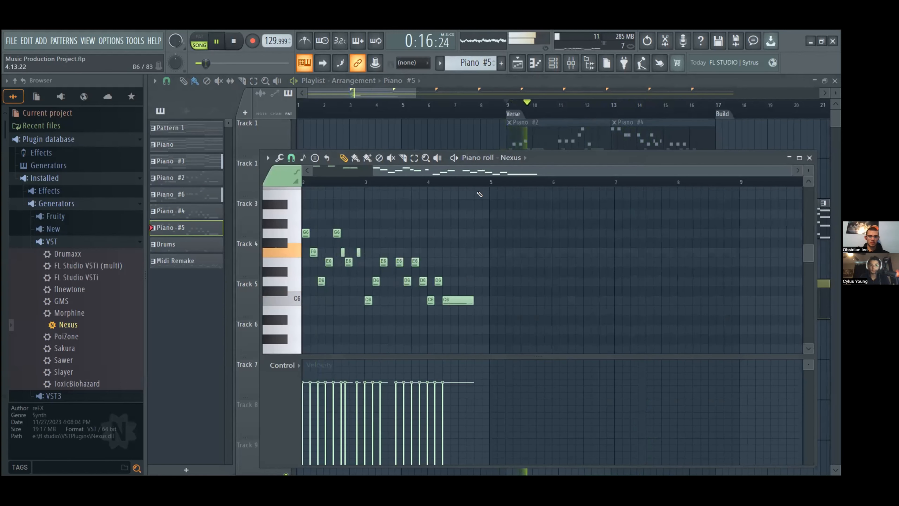
{"action": "left_click_drag", "start_coordinate": [414, 172], "coordinate": [331, 181]}
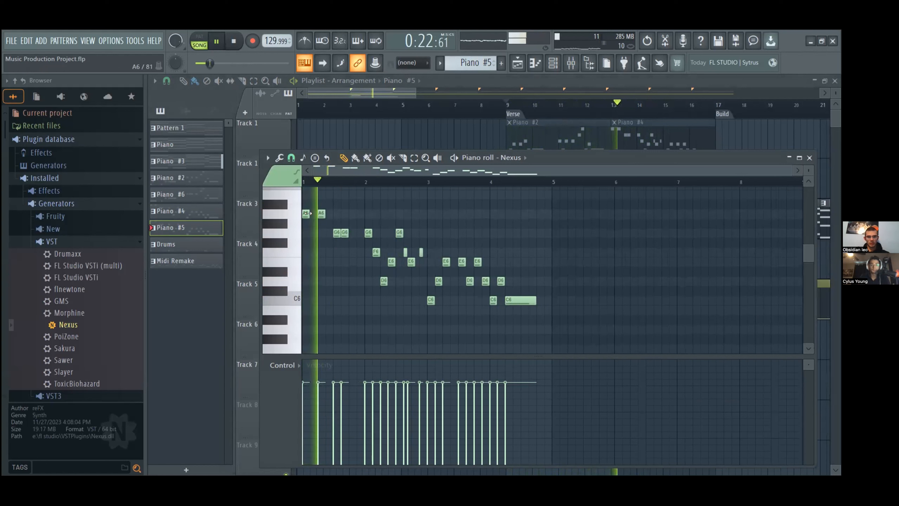
{"action": "key", "text": "space"}
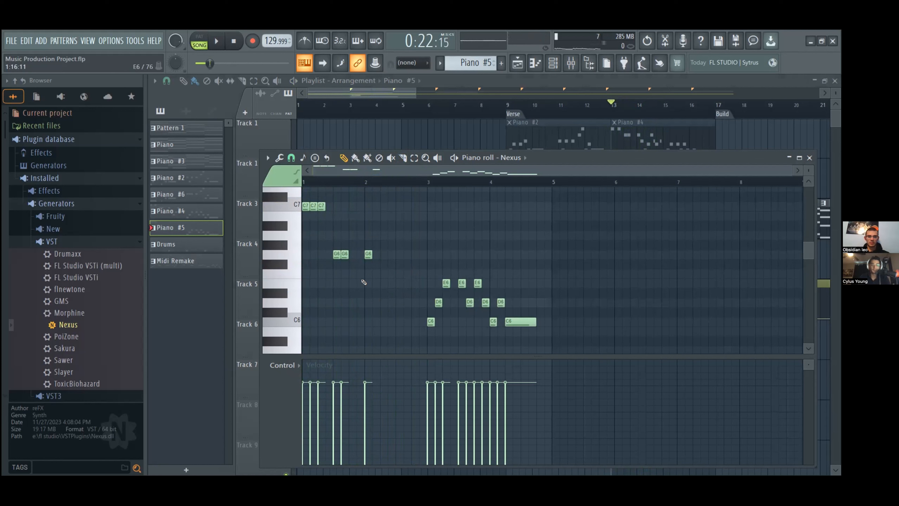
Step: Raise the second G6 in bar 1 of Piano #5 to C7 and fill in a descending G6, F6, E6, D6 run into bar 3
{"action": "key", "text": "space"}
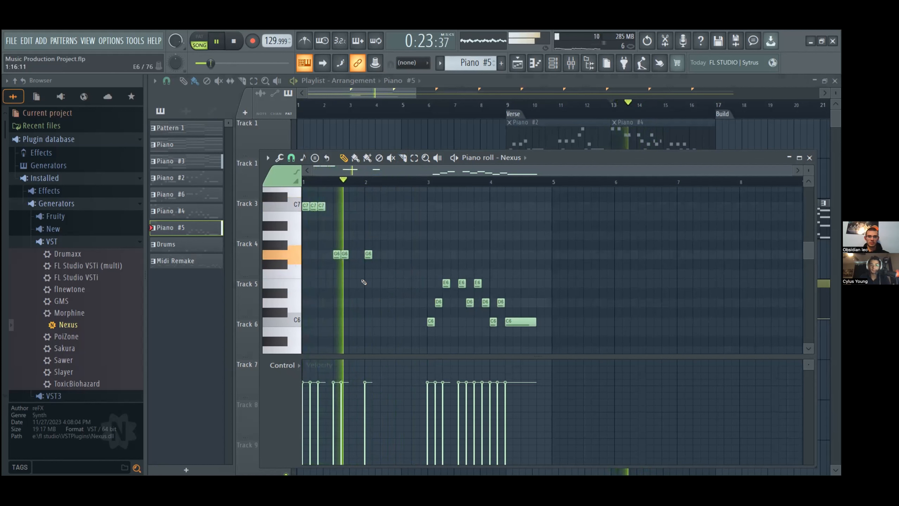
{"action": "key", "text": "space"}
{"action": "left_click_drag", "start_coordinate": [347, 211], "coordinate": [342, 202]}
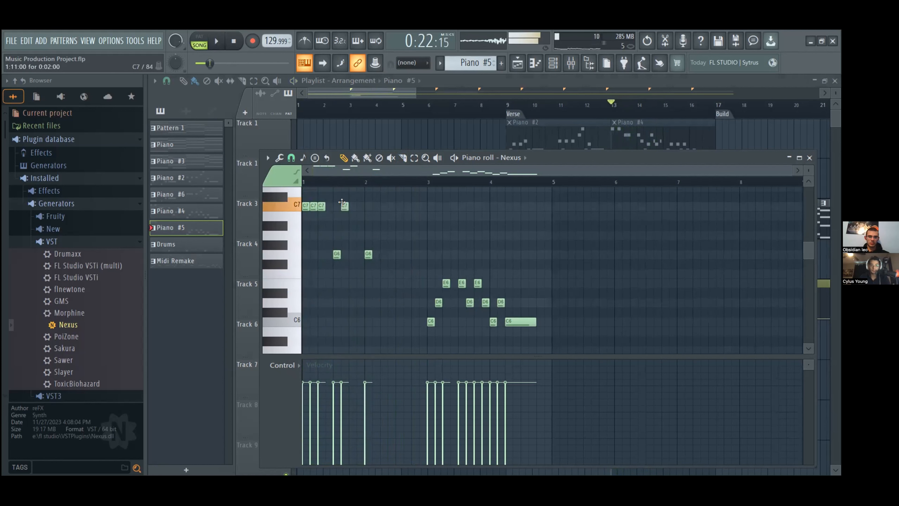
{"action": "key", "text": "space"}
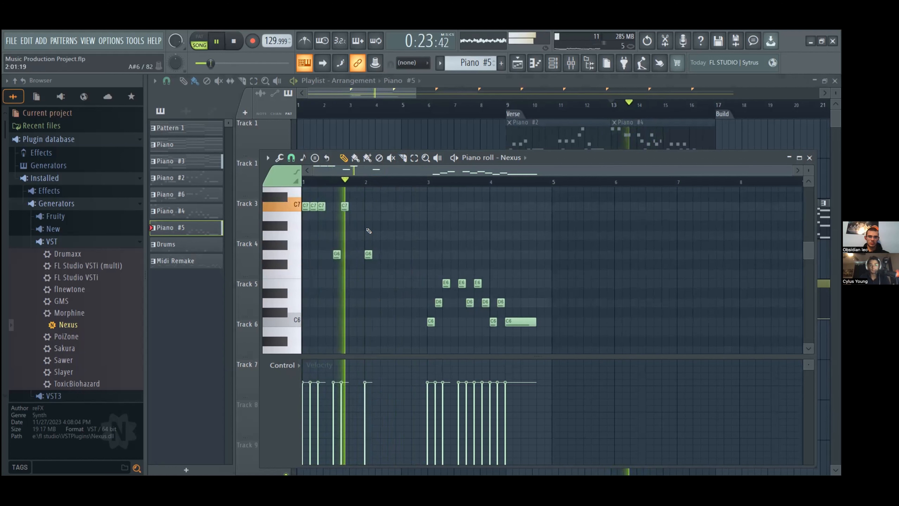
{"action": "key", "text": "space"}
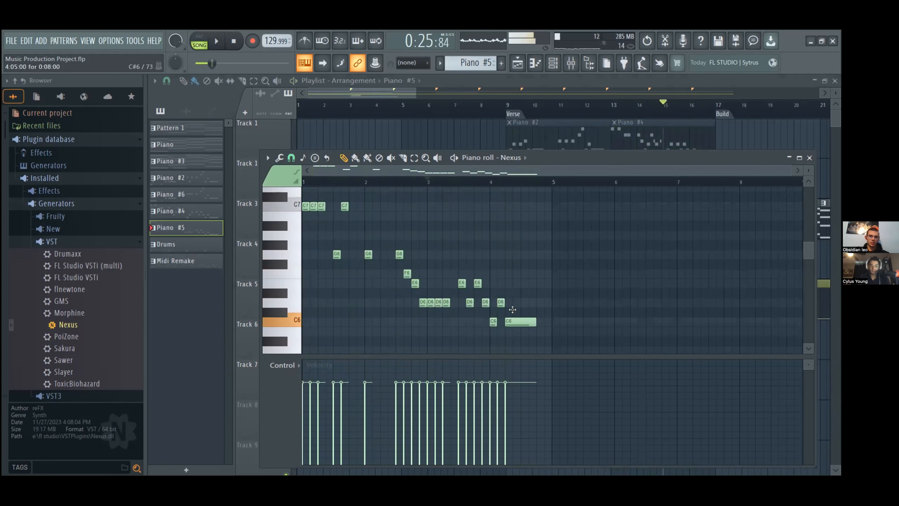
Step: Raise the long final note of Piano #5 in bar 4 to G6 and audition the ending from playlist bar 15
{"action": "left_click_drag", "start_coordinate": [512, 309], "coordinate": [513, 282]}
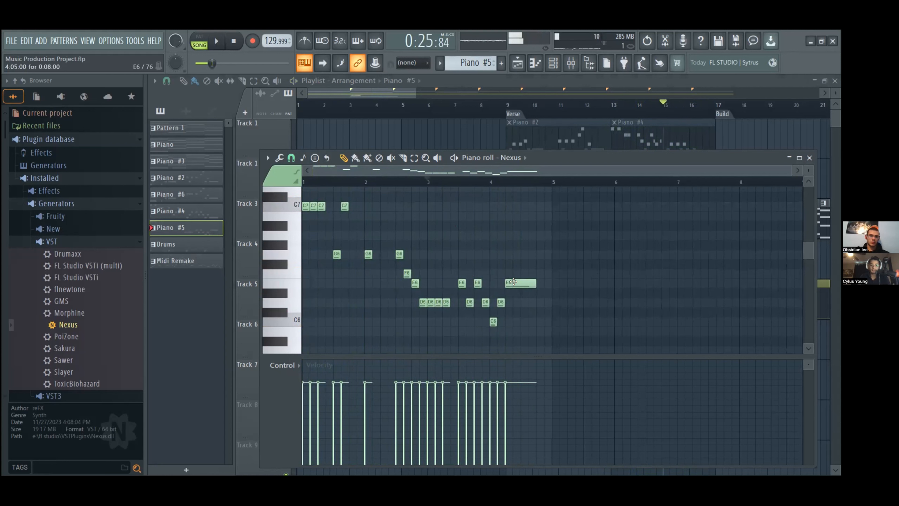
{"action": "key", "text": "space"}
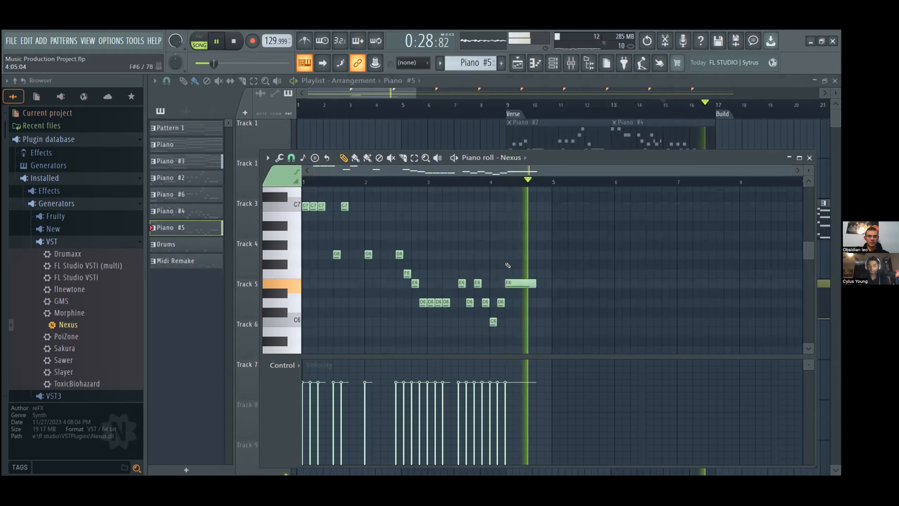
{"action": "key", "text": "space"}
{"action": "left_click_drag", "start_coordinate": [513, 276], "coordinate": [516, 253]}
{"action": "key", "text": "space"}
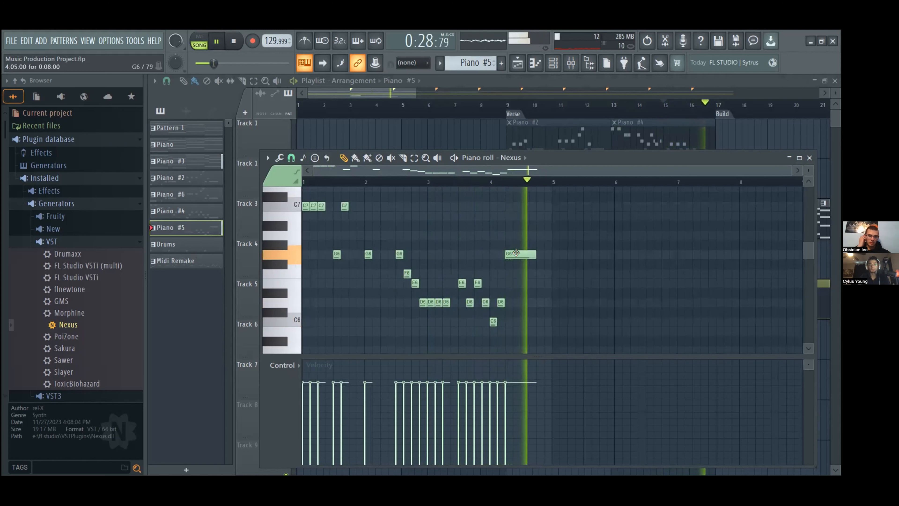
{"action": "key", "text": "space"}
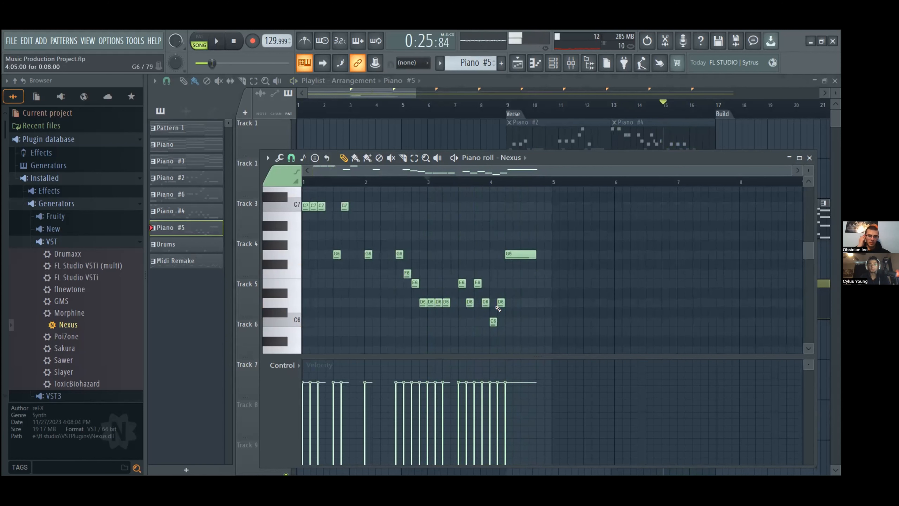
Step: Raise the first of the four repeated D6 notes in Piano #5 to E6 and play the verse from bar 9
{"action": "left_click", "coordinate": [509, 105]}
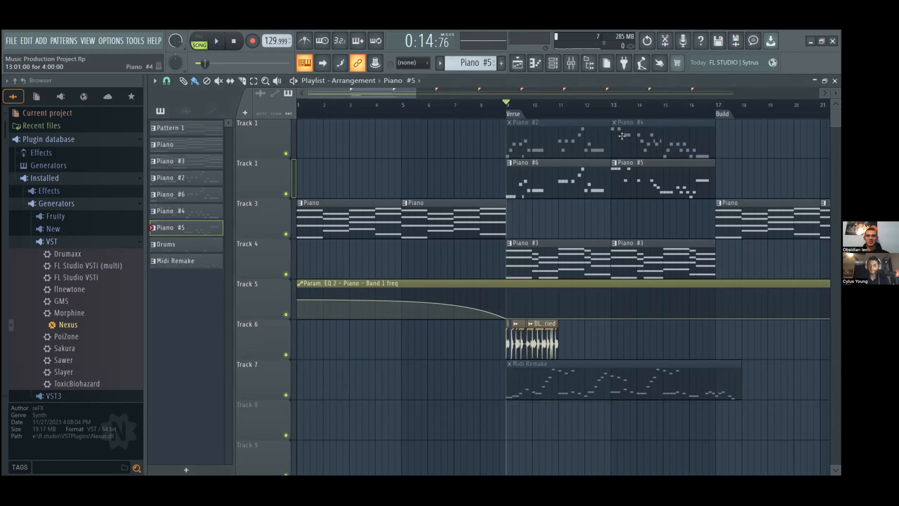
{"action": "double_click", "coordinate": [624, 184]}
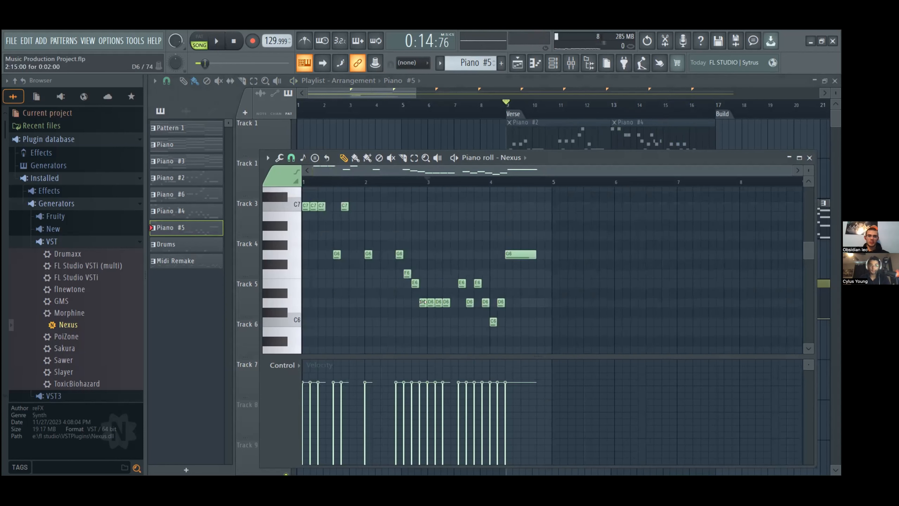
{"action": "left_click_drag", "start_coordinate": [422, 301], "coordinate": [415, 279]}
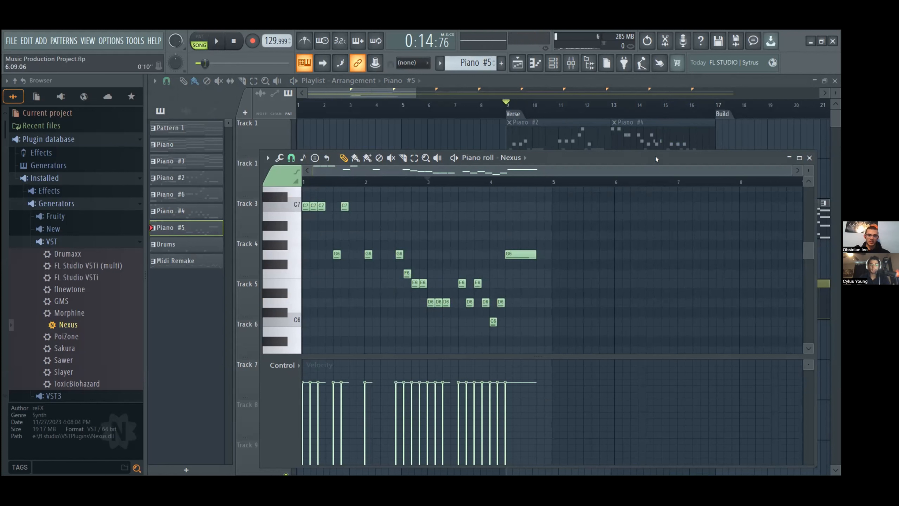
{"action": "left_click", "coordinate": [509, 106]}
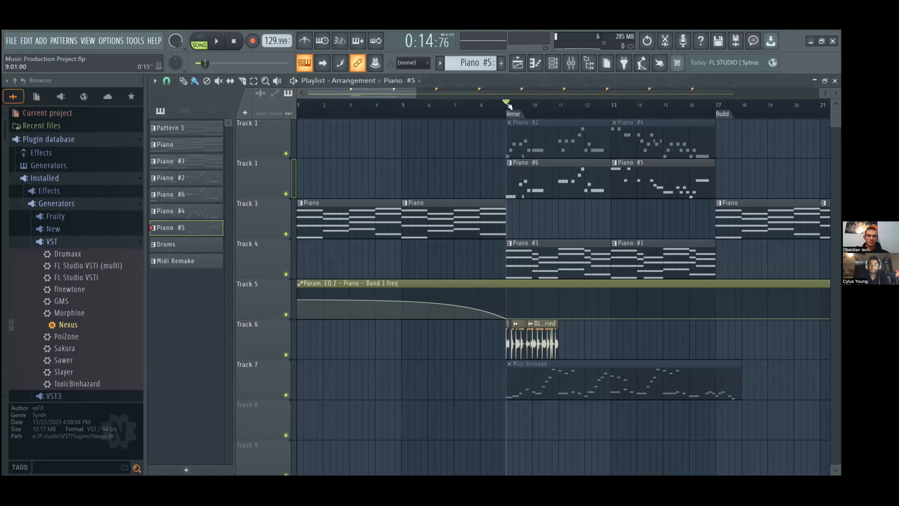
{"action": "key", "text": "space"}
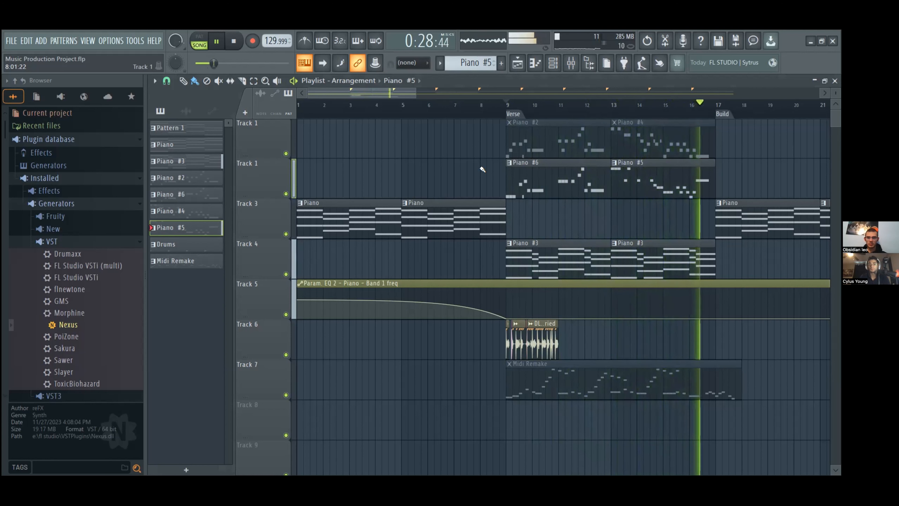
{"action": "key", "text": "space"}
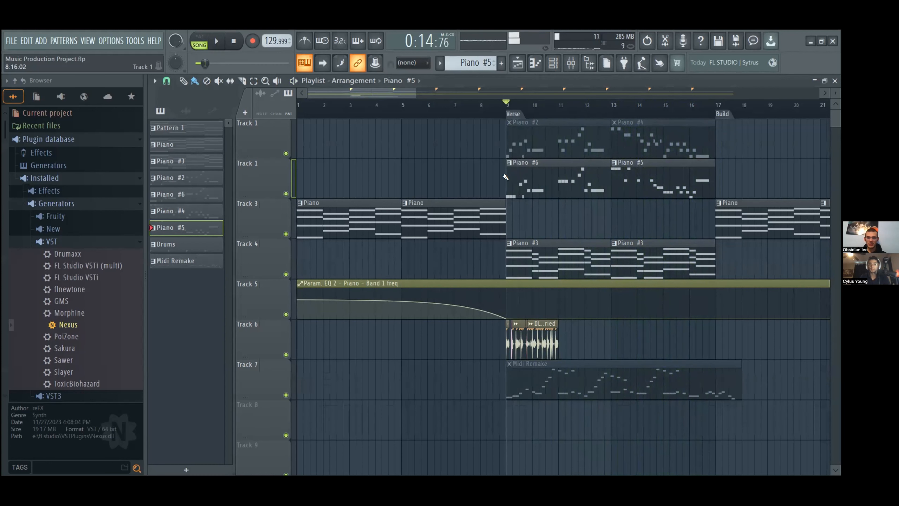
Step: Place a Piano #6 clip at bar 17 on the cloned Track 1 and audition the transition into the Build section
{"action": "left_click", "coordinate": [539, 163]}
{"action": "left_click", "coordinate": [718, 182]}
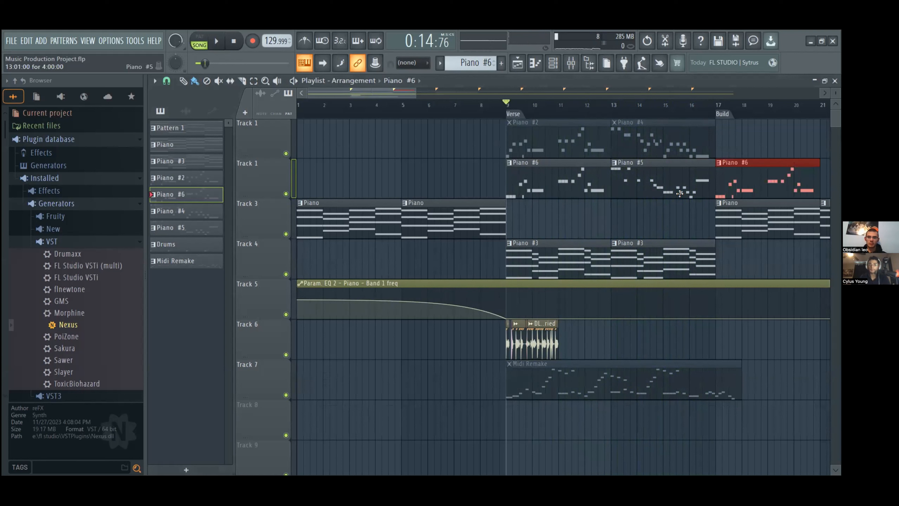
{"action": "left_click", "coordinate": [719, 105]}
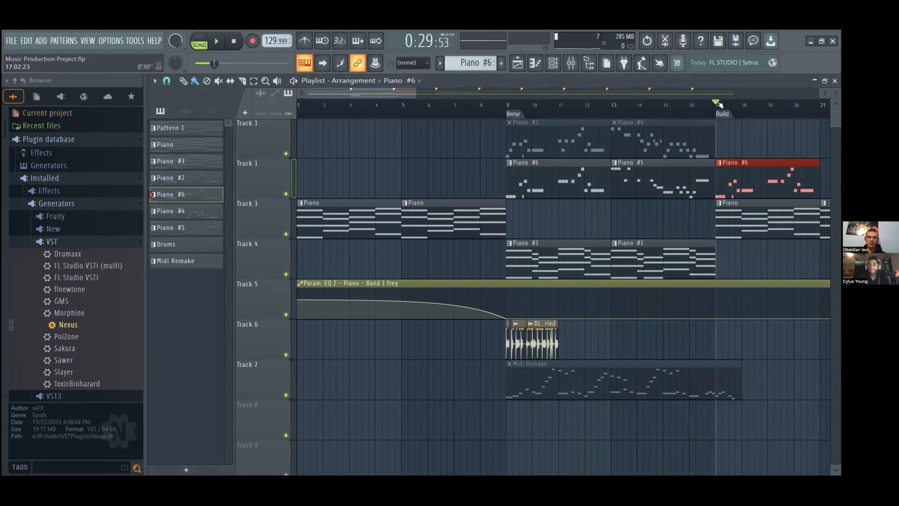
{"action": "key", "text": "space"}
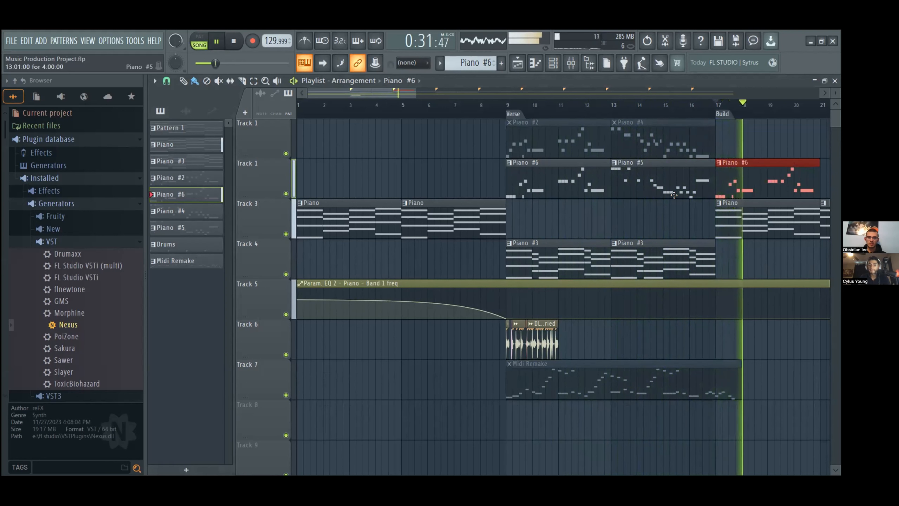
{"action": "left_click", "coordinate": [676, 104]}
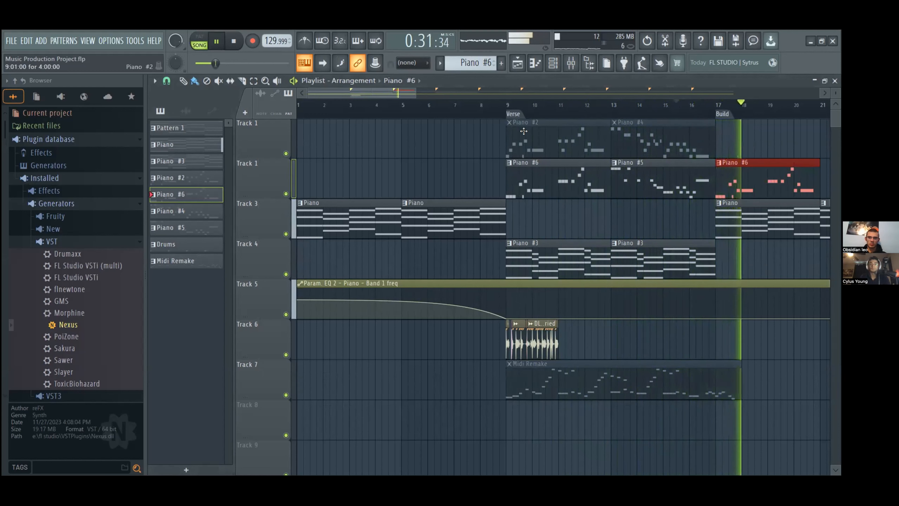
Step: Play the reworked verse melody again from the Verse marker at bar 9
{"action": "left_click", "coordinate": [507, 104]}
{"action": "key", "text": "space"}
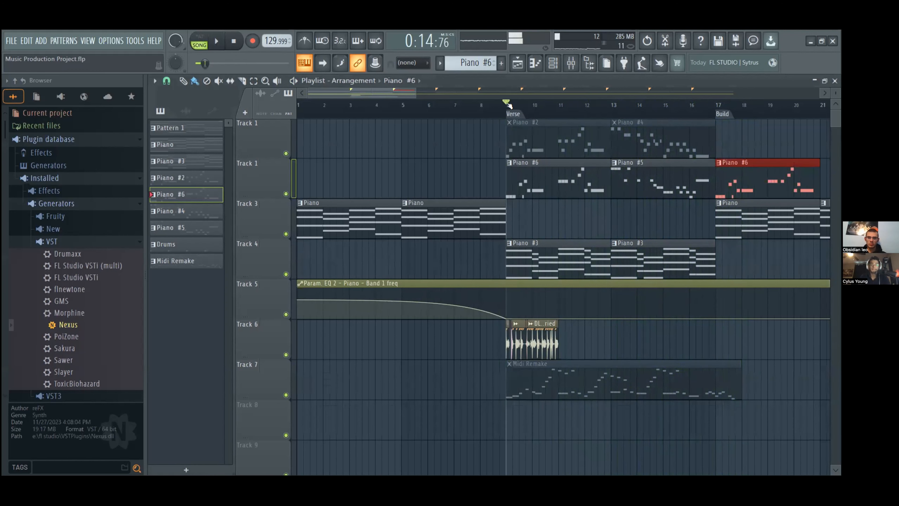
{"action": "key", "text": "space"}
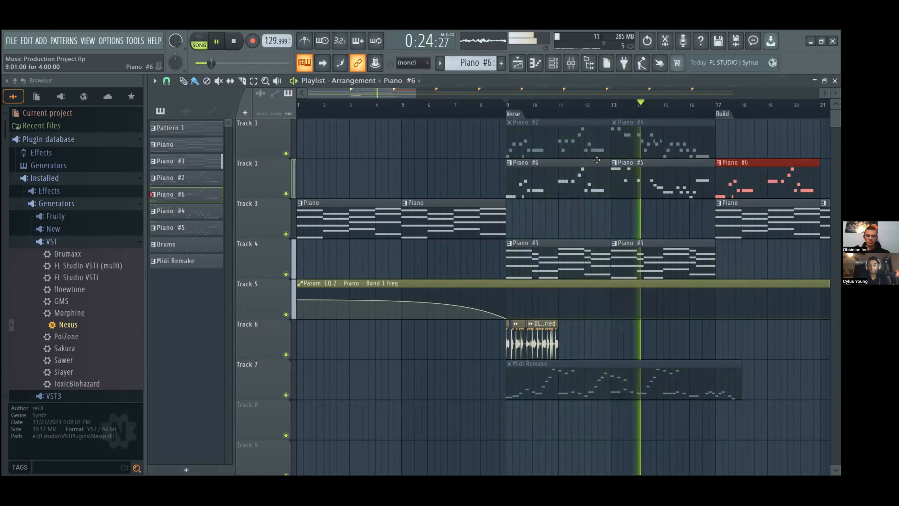
{"action": "key", "text": "space"}
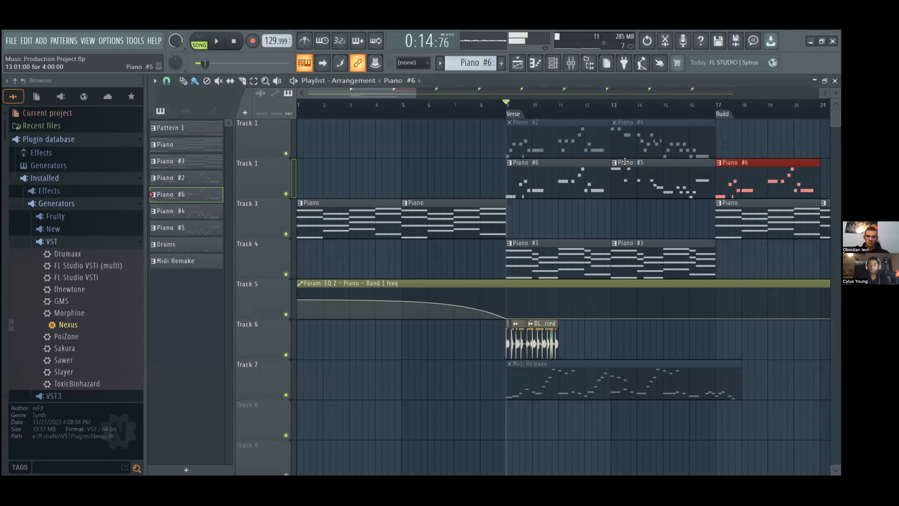
Step: Reopen the Piano #5 pattern in the piano roll and audition its opening repeatedly from playlist bar 13
{"action": "double_click", "coordinate": [625, 161]}
{"action": "key", "text": "space"}
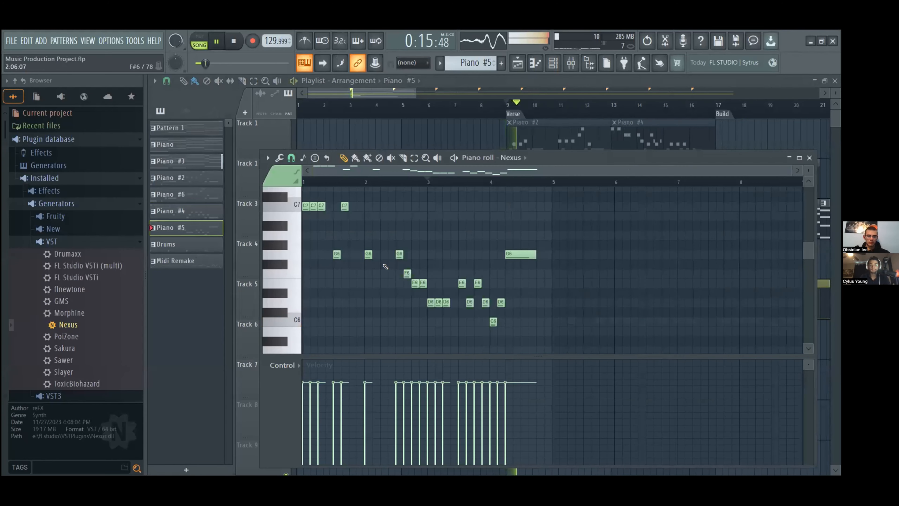
{"action": "key", "text": "space"}
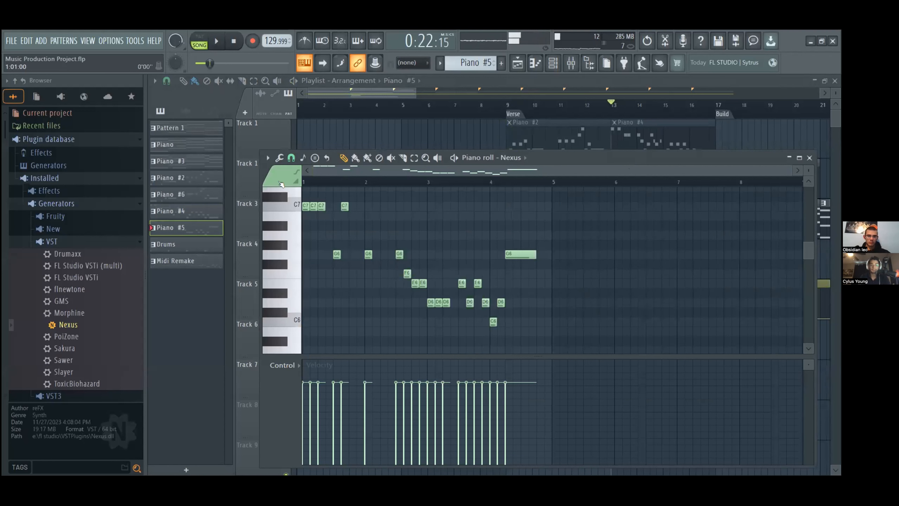
{"action": "key", "text": "space"}
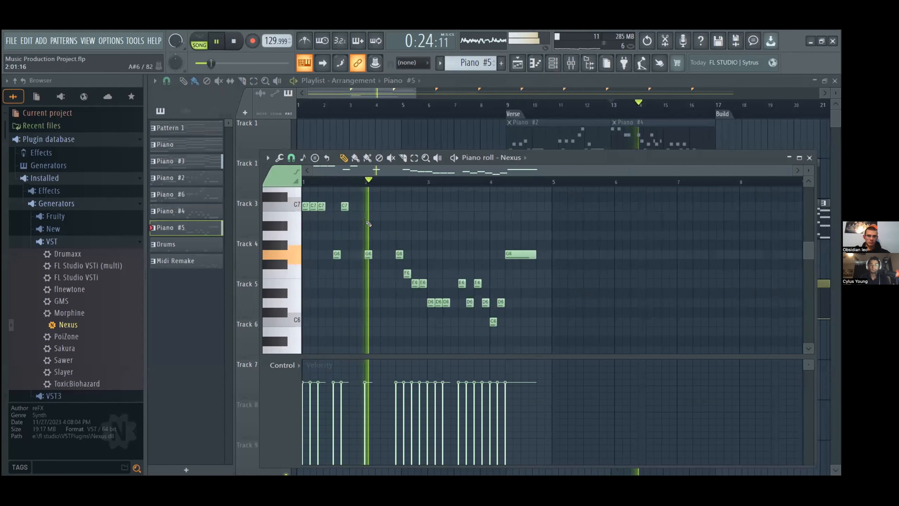
{"action": "key", "text": "space"}
{"action": "key", "text": "space"}
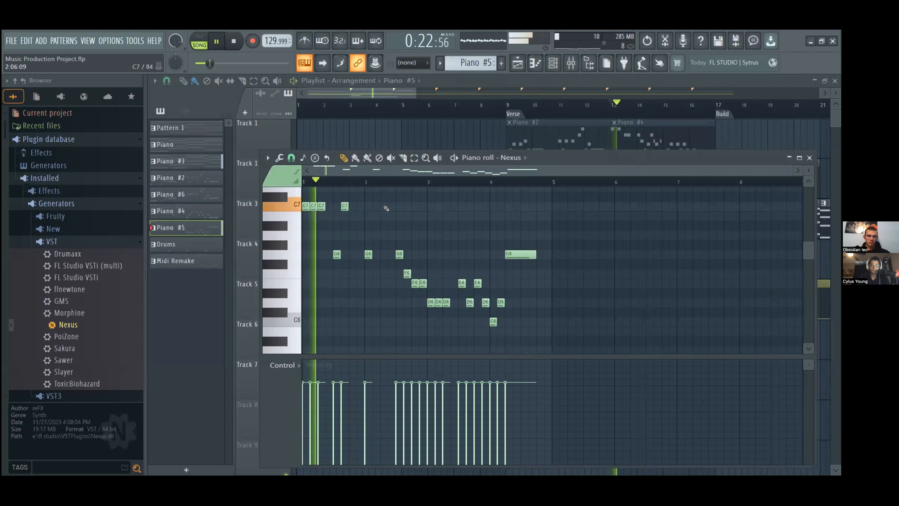
Step: In Piano #5, add C7 and D7 after bar 2's first G6, delete the following G6–F6–E6–E6 run, and audition from playlist bar 13
{"action": "key", "text": "space"}
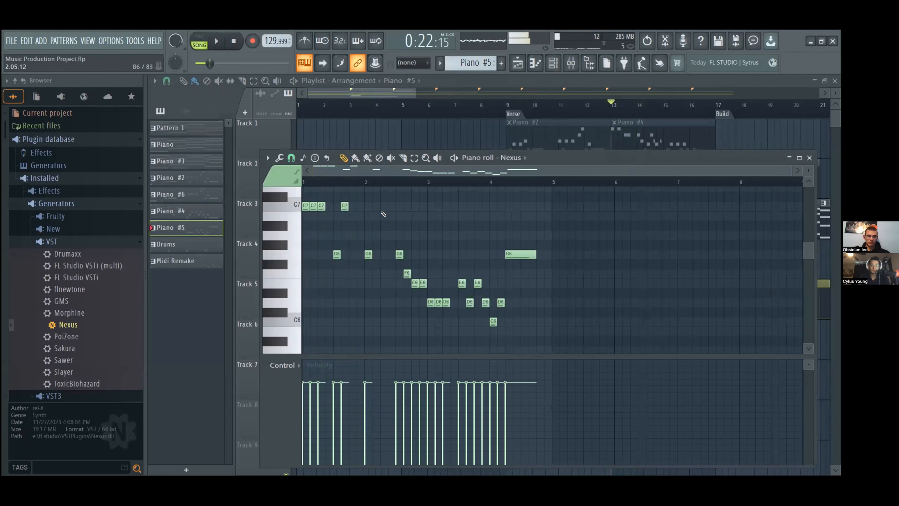
{"action": "scroll", "coordinate": [381, 214], "scroll_direction": "up", "scroll_amount": 1}
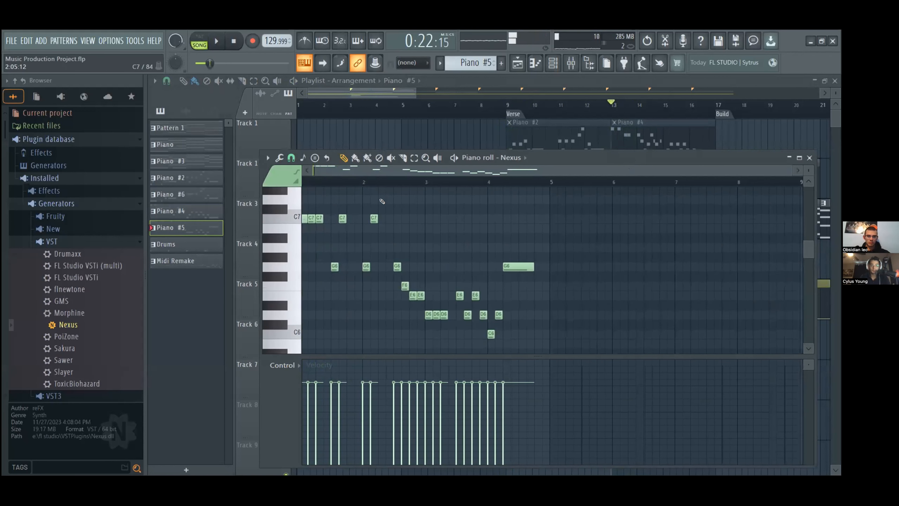
{"action": "key", "text": "space"}
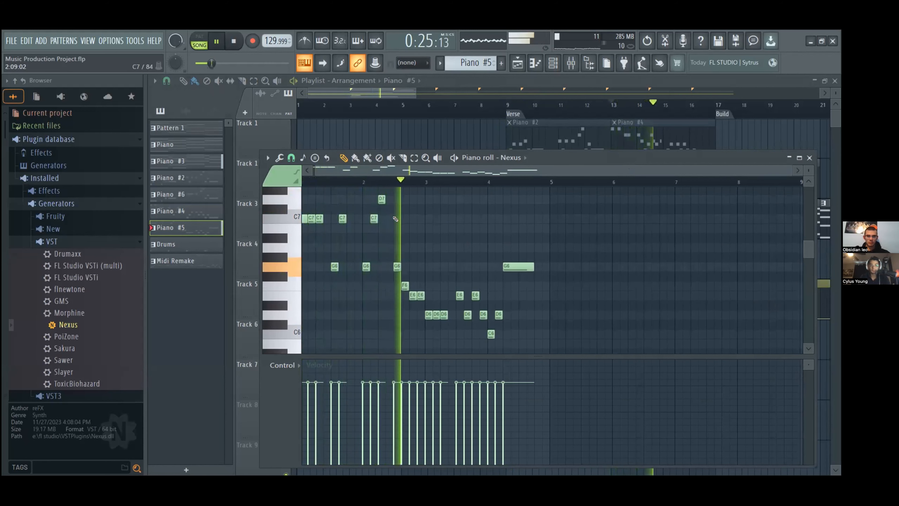
{"action": "key", "text": "space"}
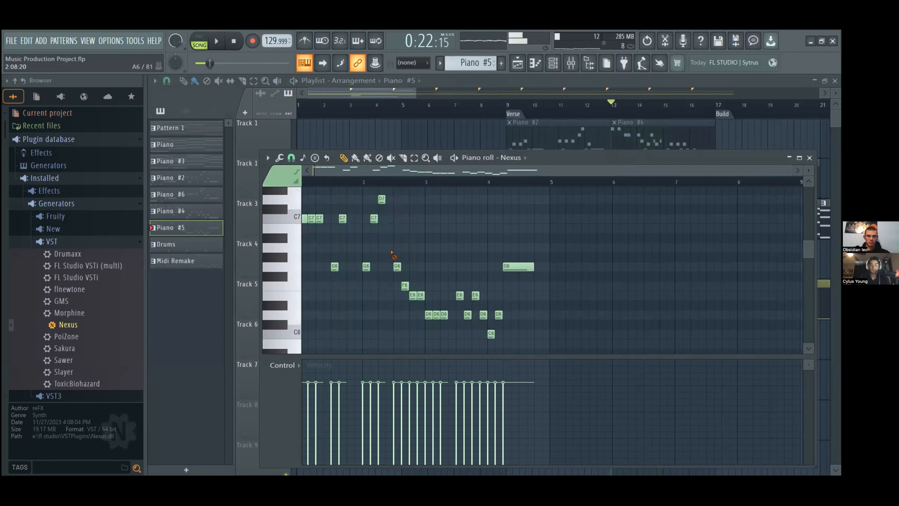
{"action": "key", "text": "space"}
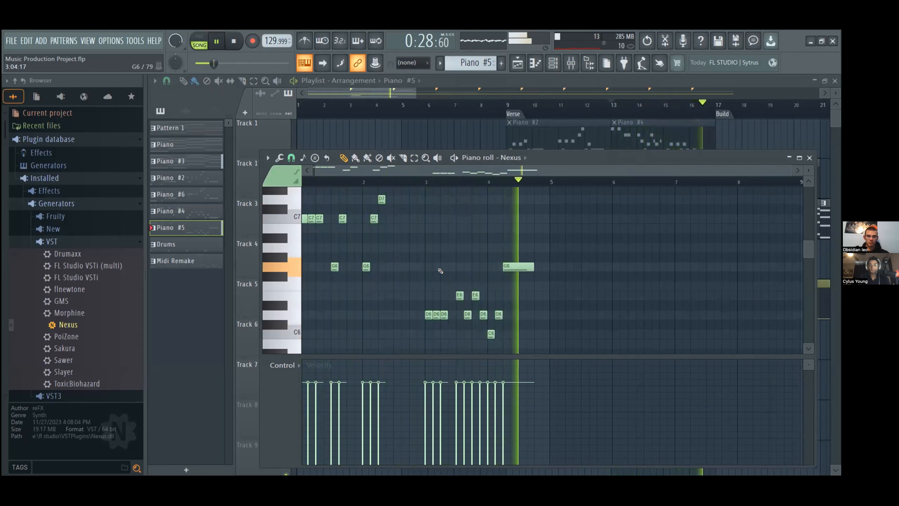
{"action": "key", "text": "space"}
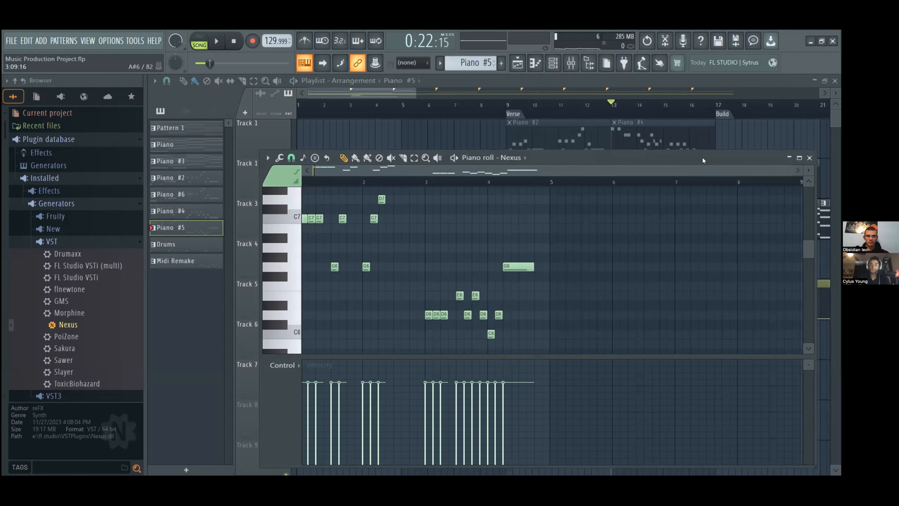
Step: Close the piano roll and play the reworked Piano #6 and Piano #5 verse from bar 9
{"action": "left_click", "coordinate": [810, 157]}
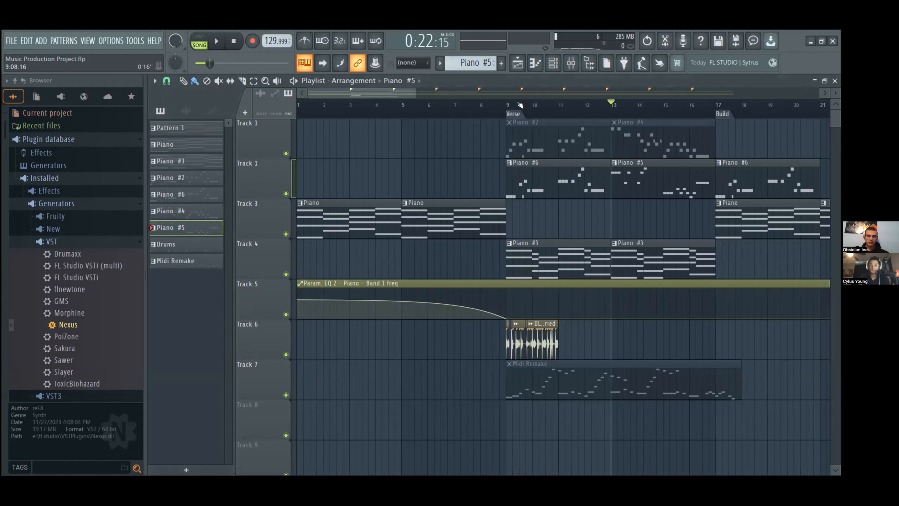
{"action": "key", "text": "space"}
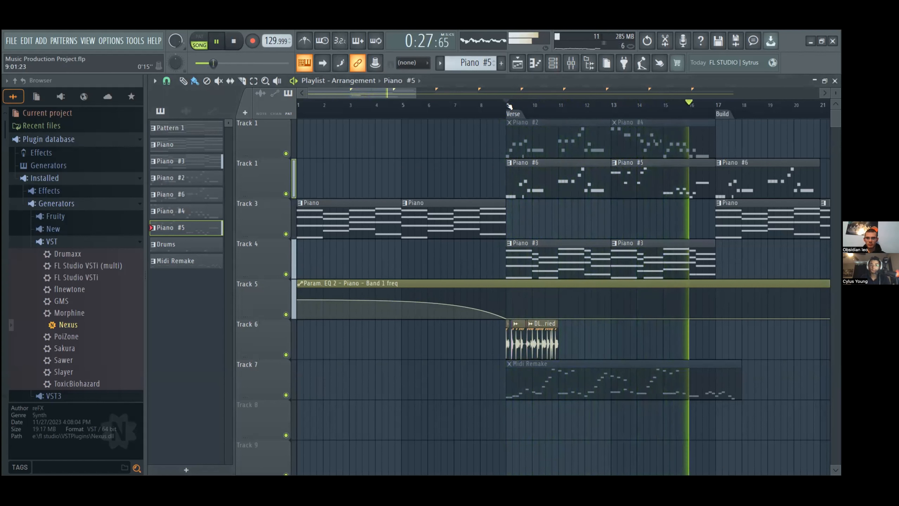
{"action": "key", "text": "space"}
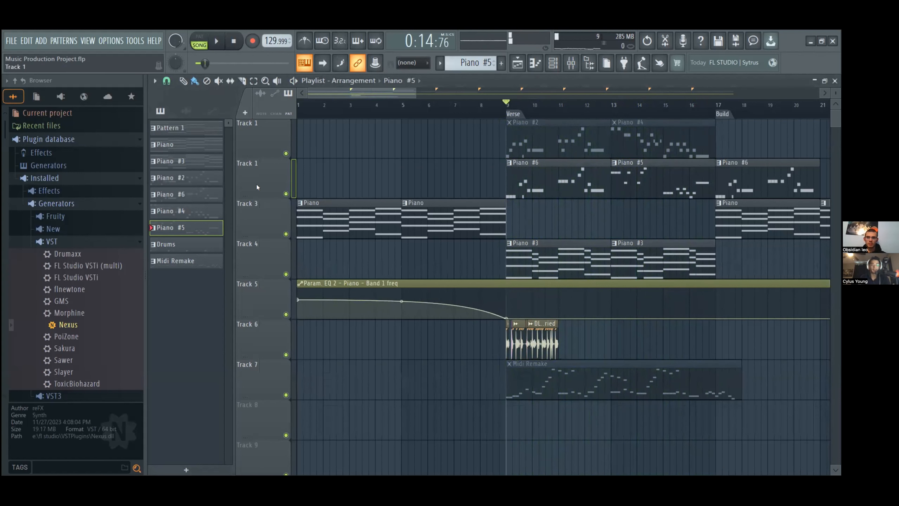
Step: Mute the cloned Track 1, unmute the original Piano #2 and Piano #4 clips, and play the original verse from bar 9 for comparison
{"action": "left_click", "coordinate": [286, 194]}
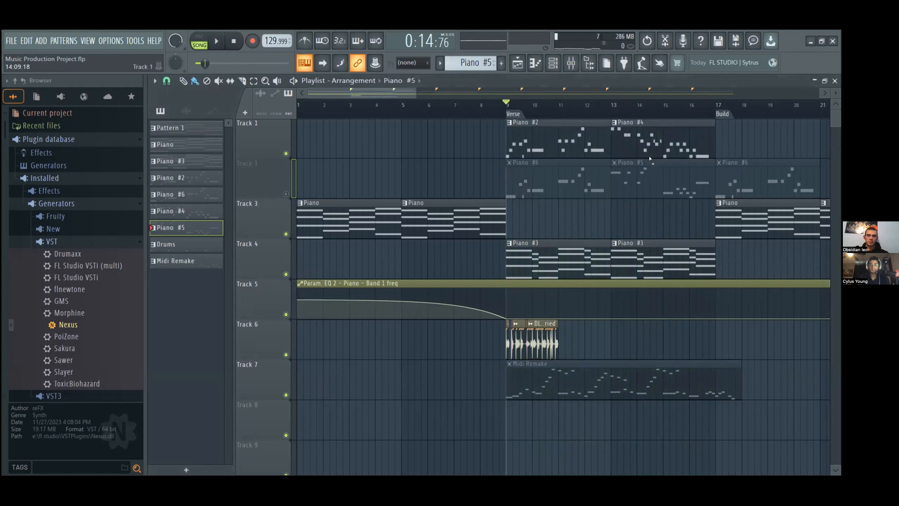
{"action": "key", "text": "space"}
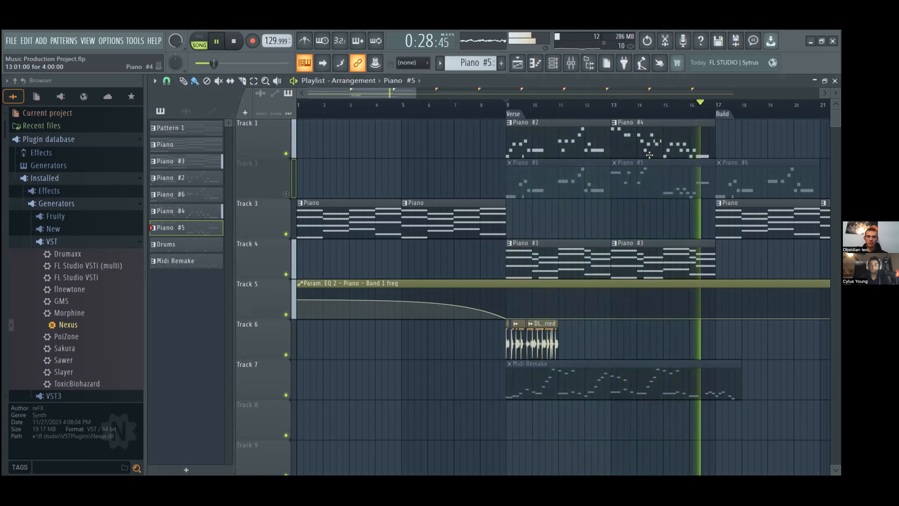
{"action": "key", "text": "space"}
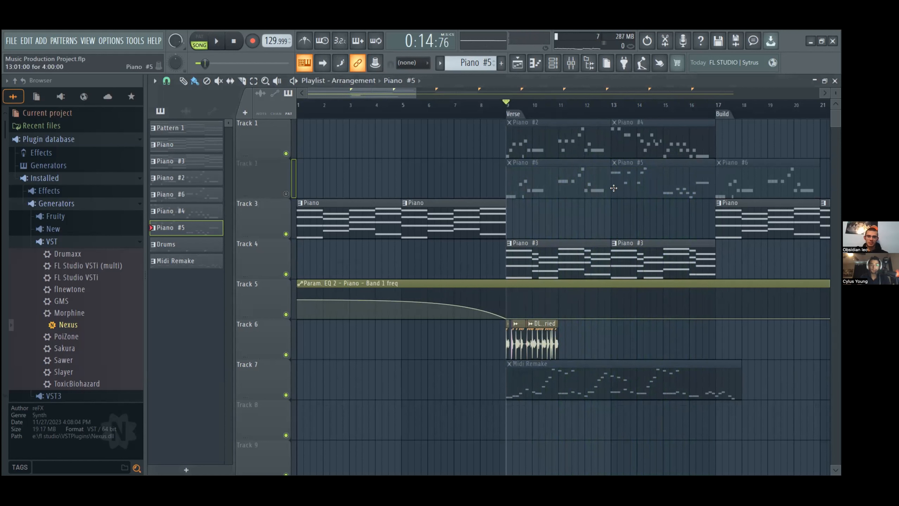
Step: Unmute the cloned Track 1 with the original melody clips muted and replay the reworked verse from bar 9
{"action": "left_click", "coordinate": [286, 193]}
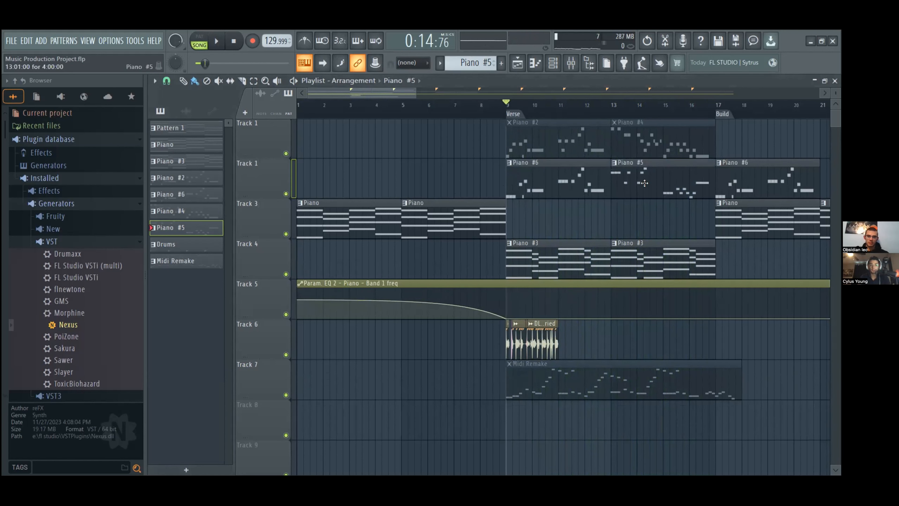
{"action": "key", "text": "space"}
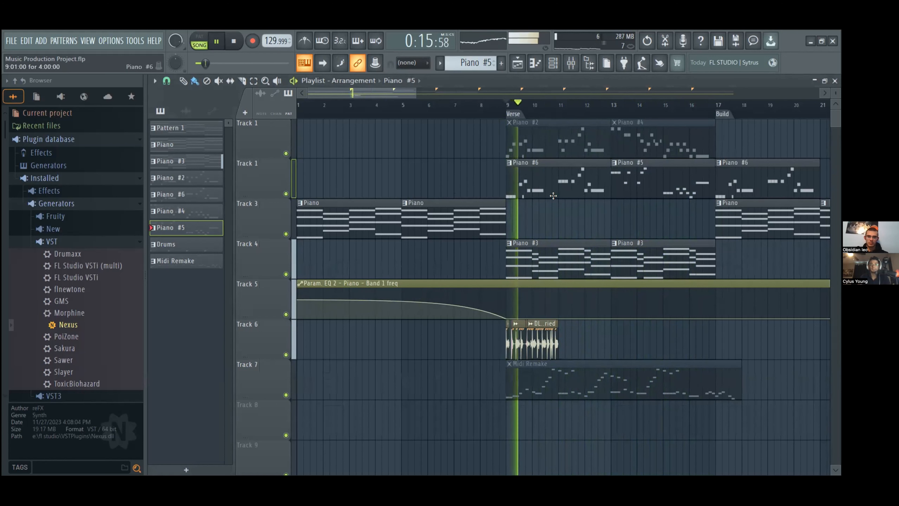